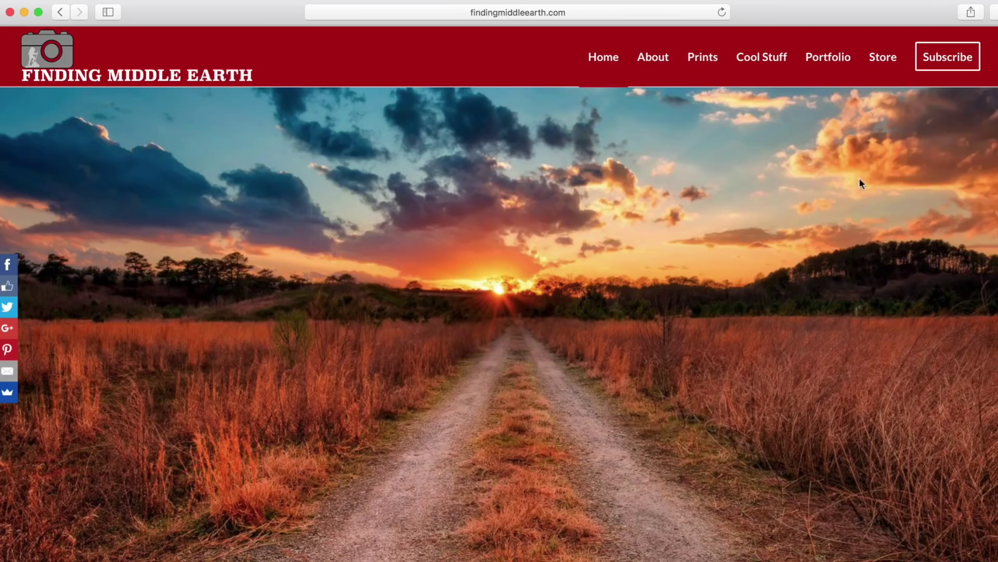
Open the site's newsletter sign-up form and place the cursor in its Email field
left_click(936, 58)
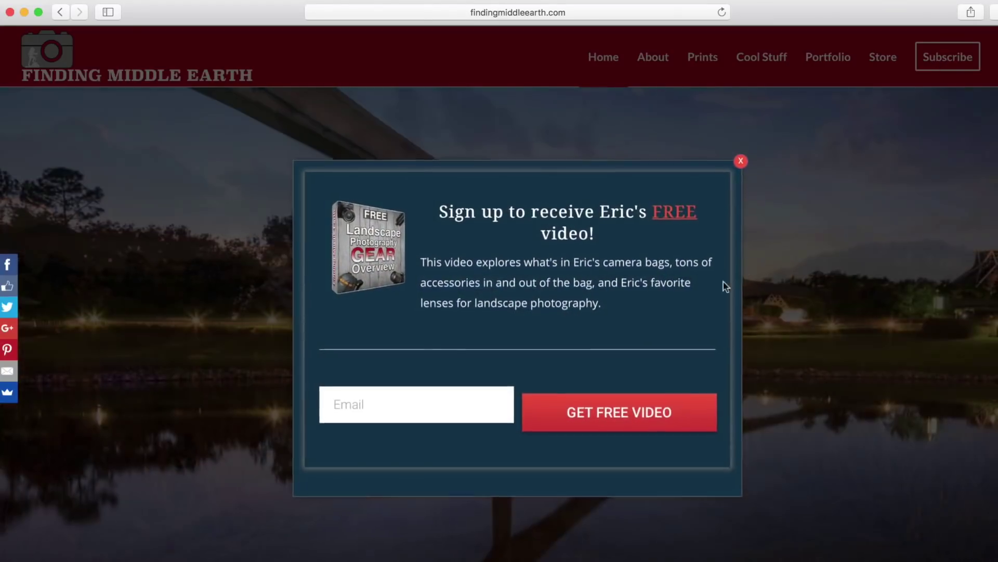
left_click(411, 394)
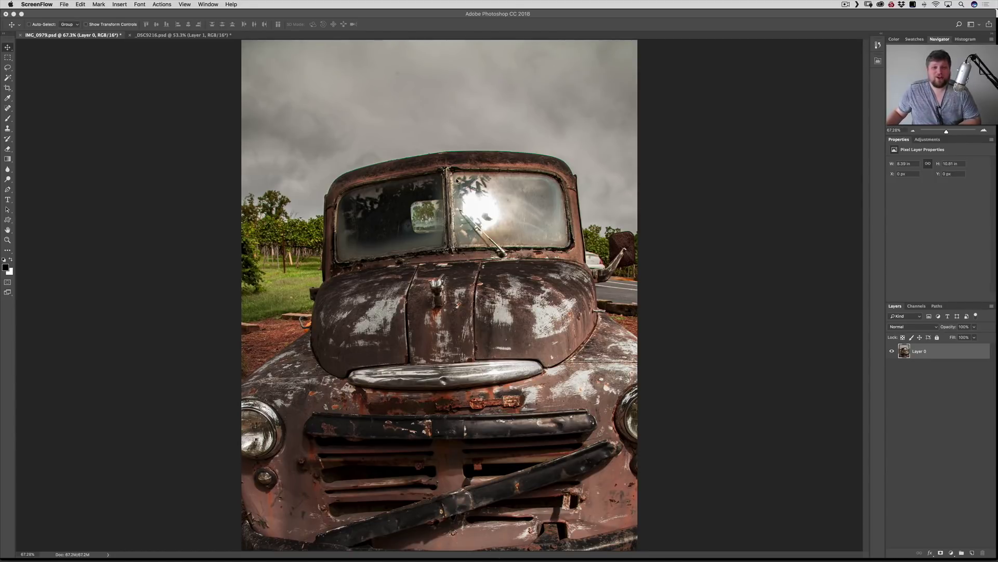
left_click(474, 15)
key("super+equal")
key("super+equal")
scroll(483, 139, "up", 5)
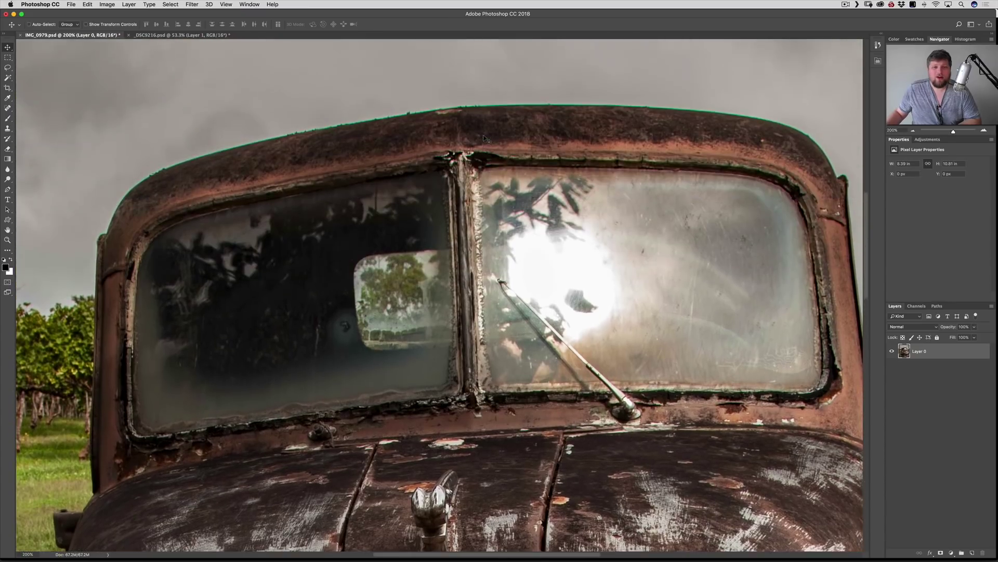
key("super+equal")
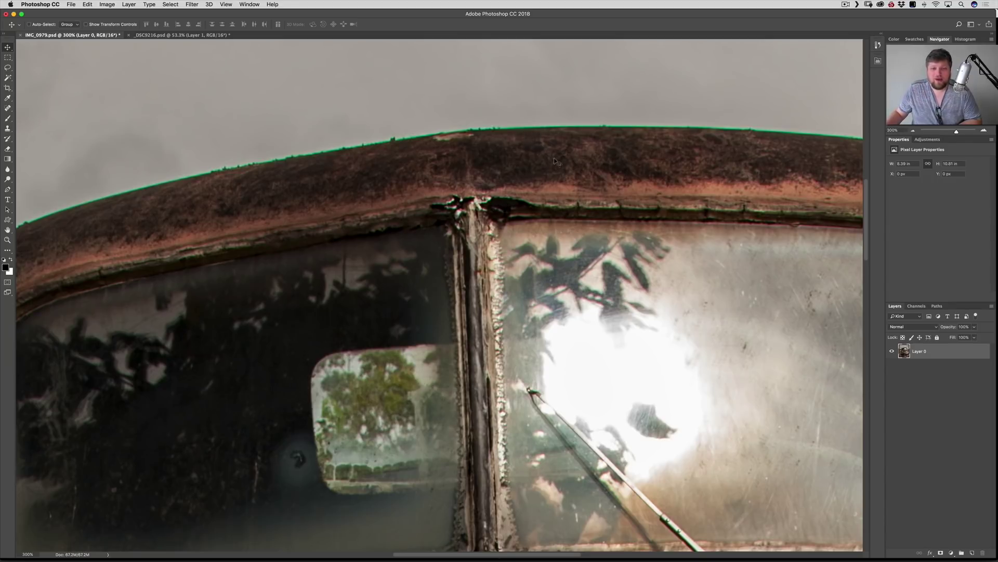
scroll(519, 175, "up", 5)
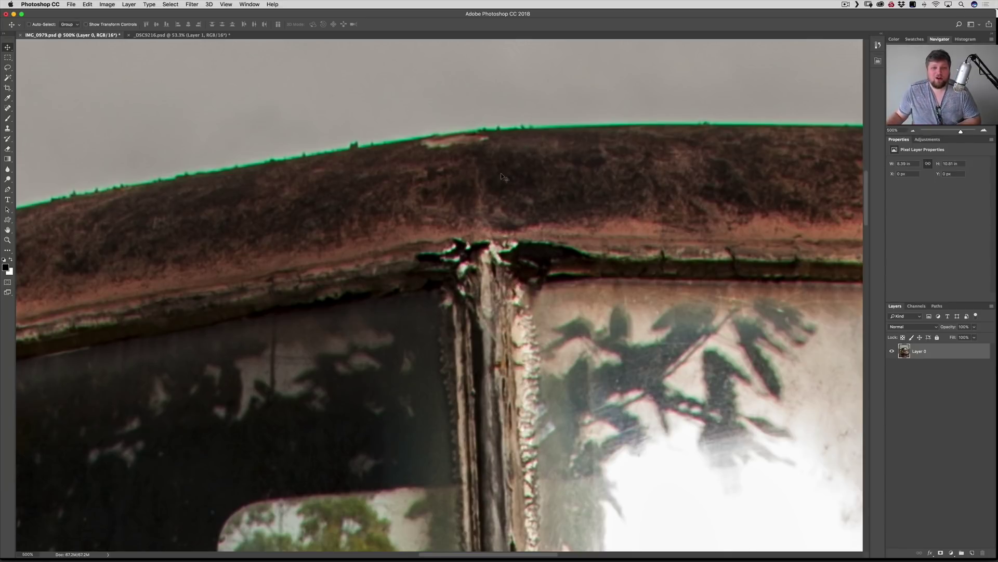
key("super+0")
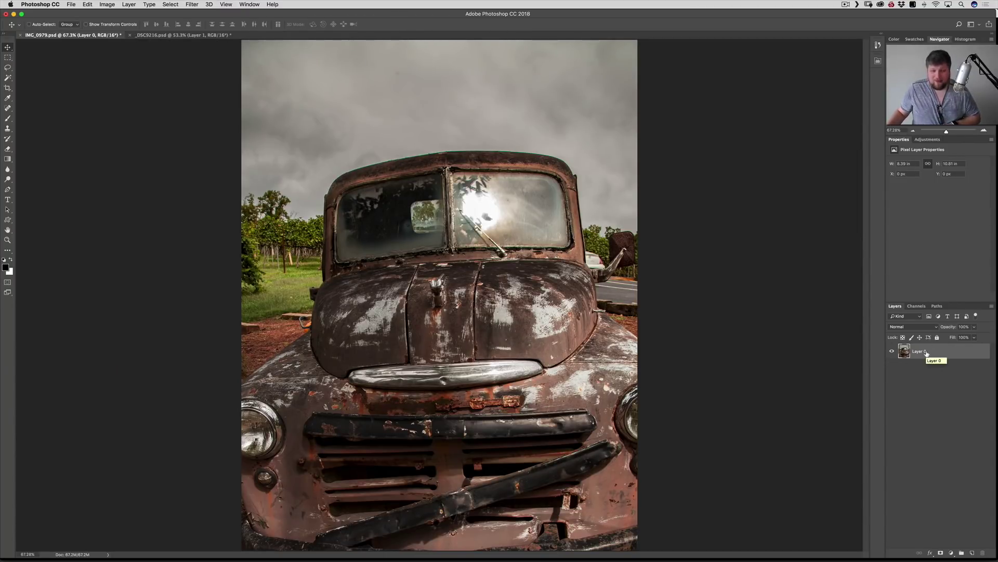
Duplicate the truck layer and preview a Gaussian Blur on the roof edge, then cancel it
key("super+j")
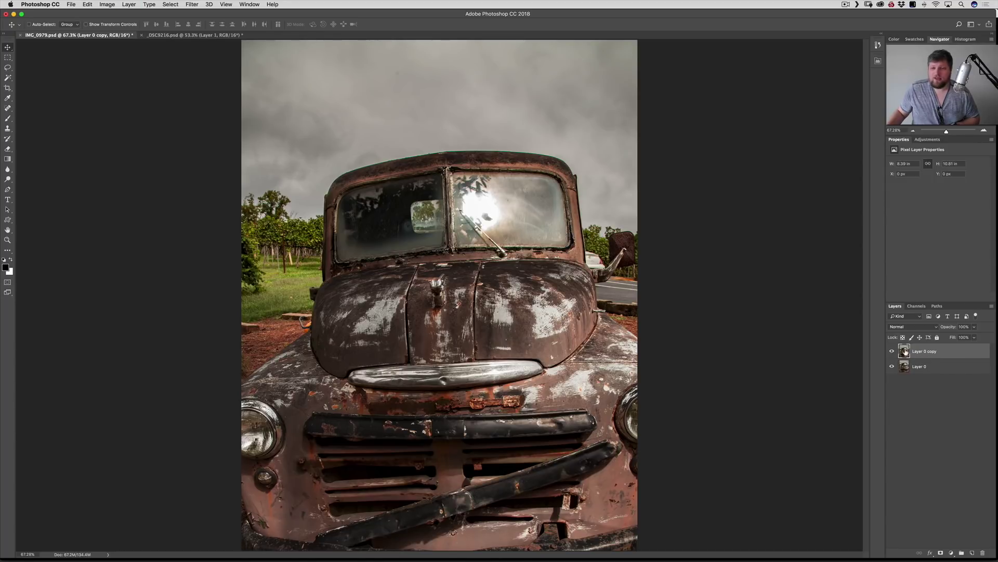
left_click(191, 4)
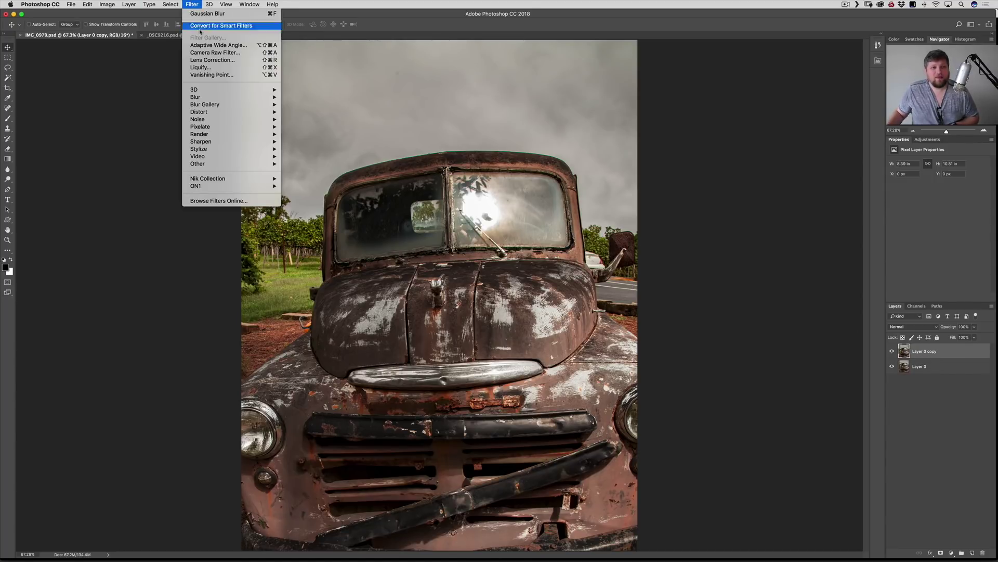
mouse_move(210, 97)
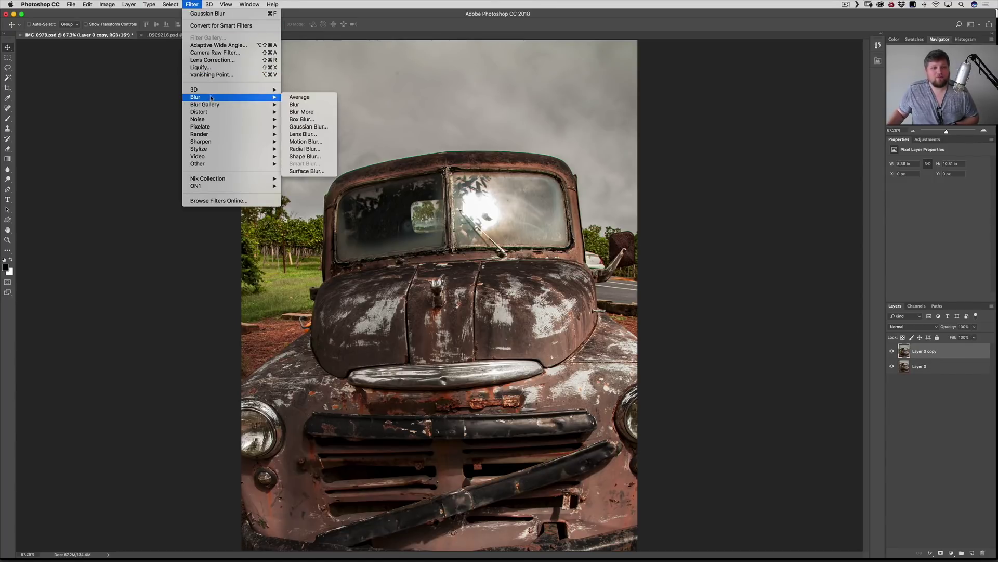
left_click(308, 126)
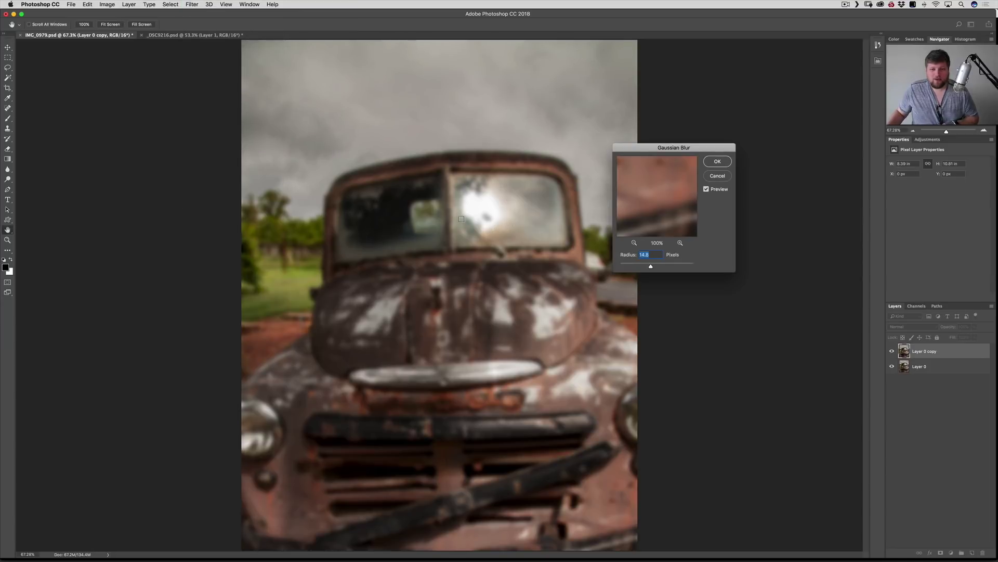
left_click(681, 243)
left_click(680, 243)
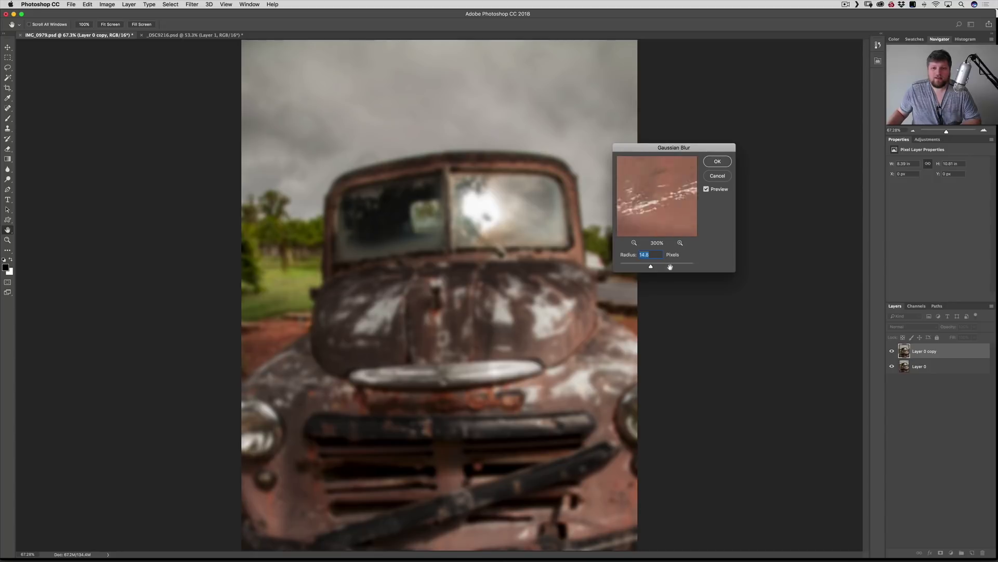
left_click_drag(676, 221, 658, 190)
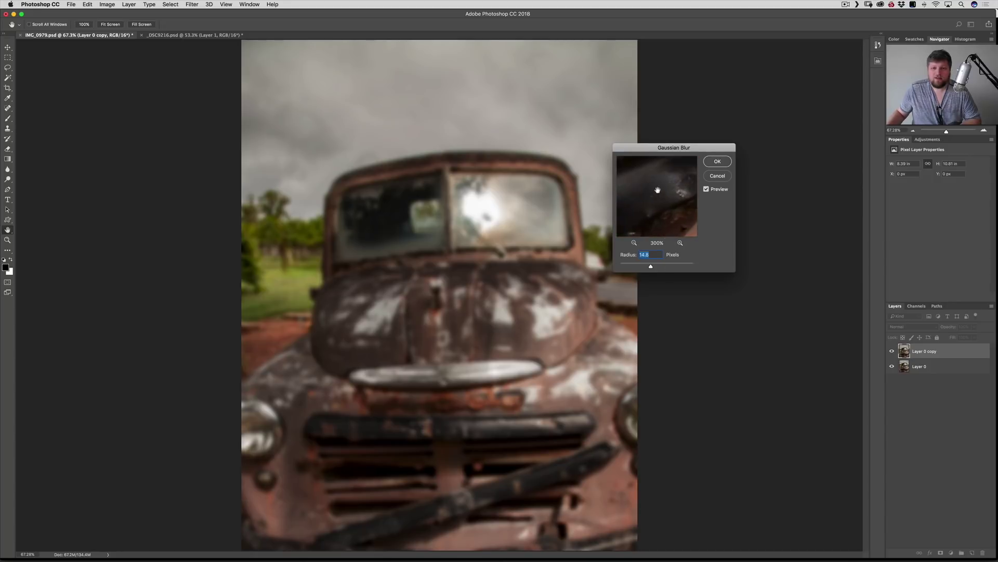
left_click(437, 151)
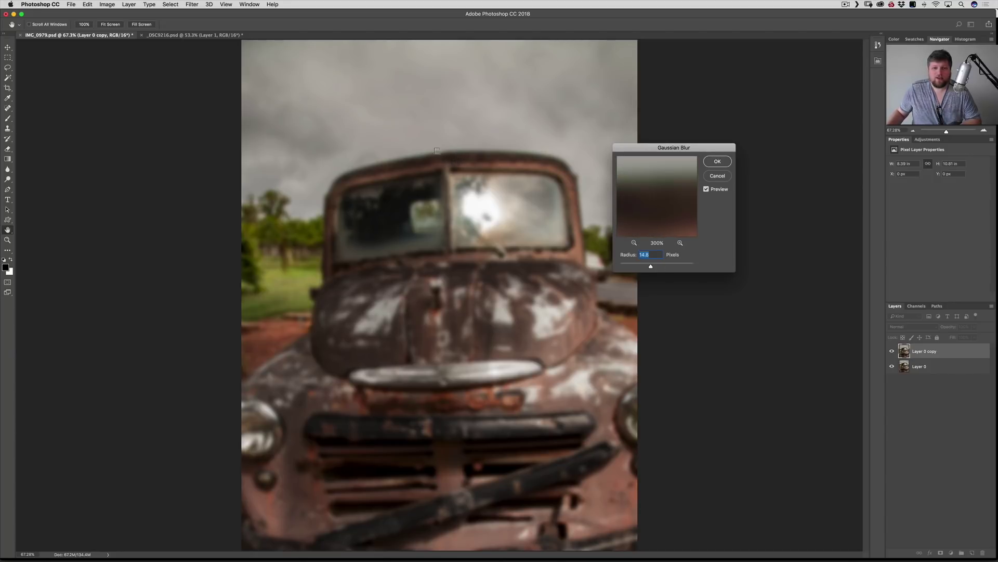
left_click(462, 164)
left_click(717, 176)
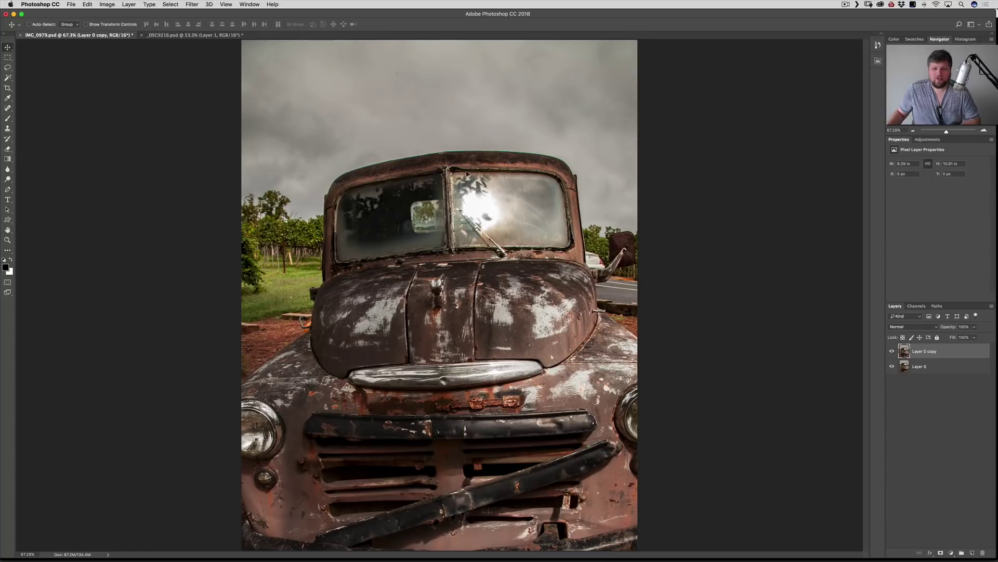
Zoom in on the cab and apply a 14.8-pixel Gaussian Blur to Layer 0 copy
key("super+equal")
key("super+equal")
scroll(468, 174, "up", 3)
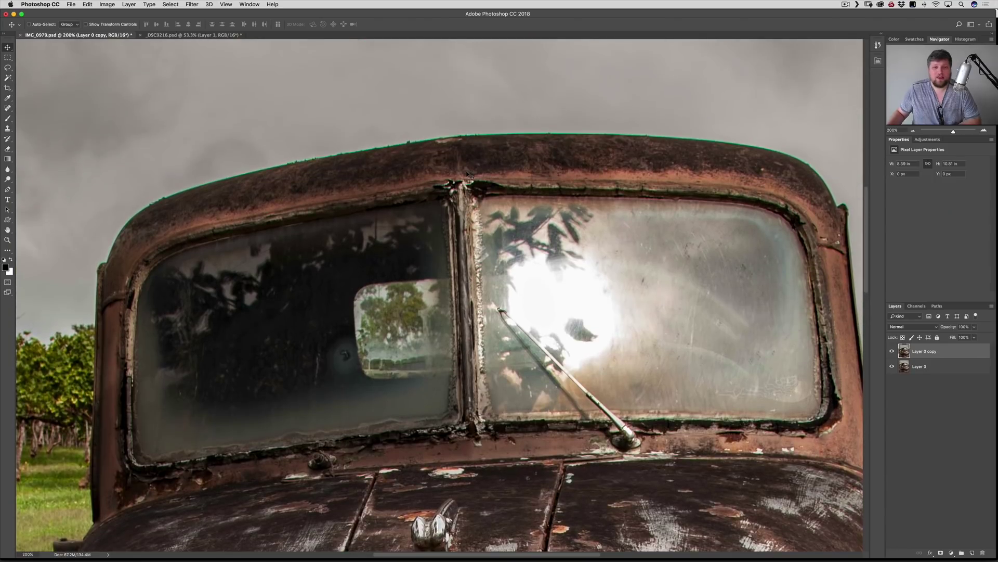
scroll(471, 173, "up", 5)
scroll(474, 173, "up", 2)
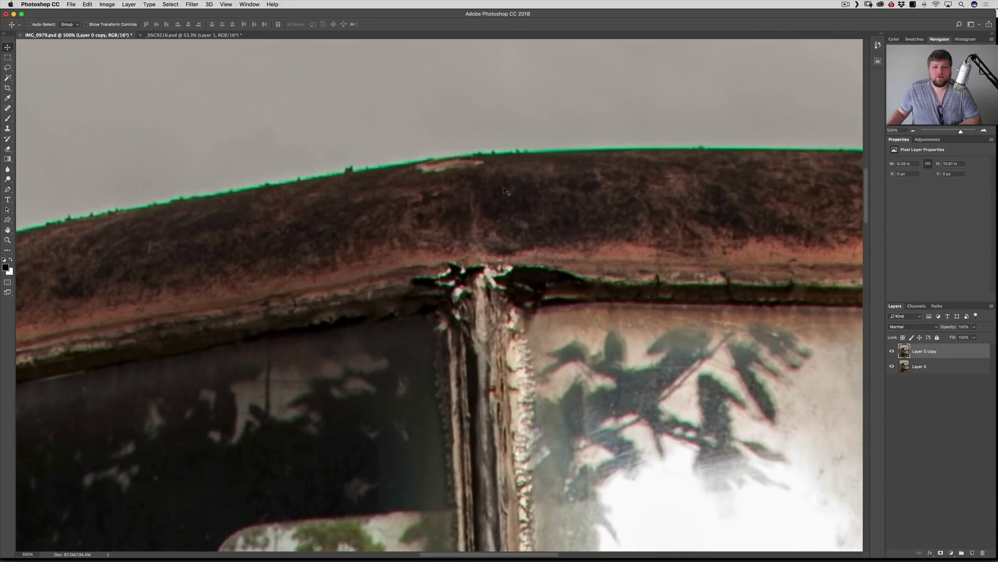
scroll(473, 174, "right", 1)
left_click(197, 4)
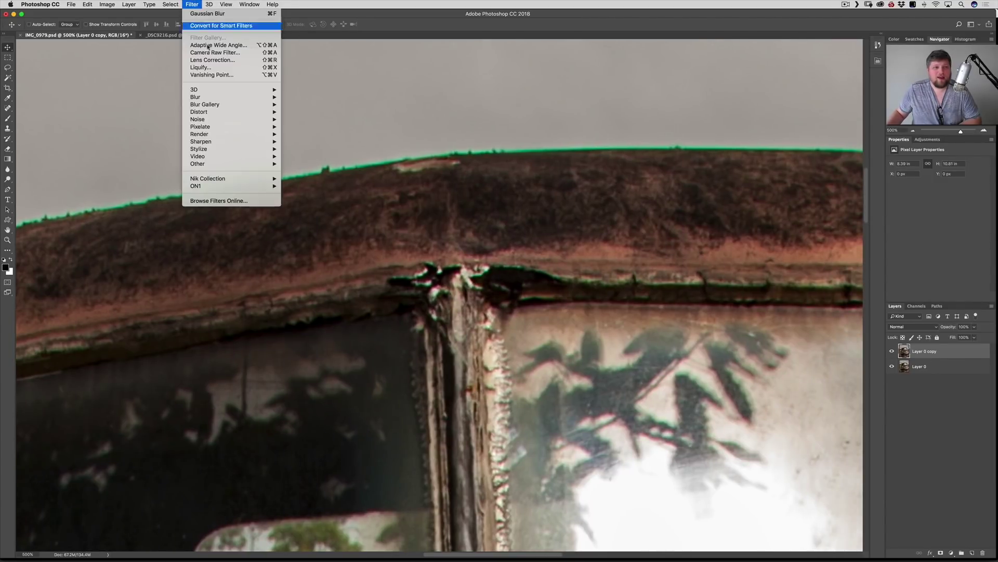
mouse_move(215, 98)
left_click(315, 127)
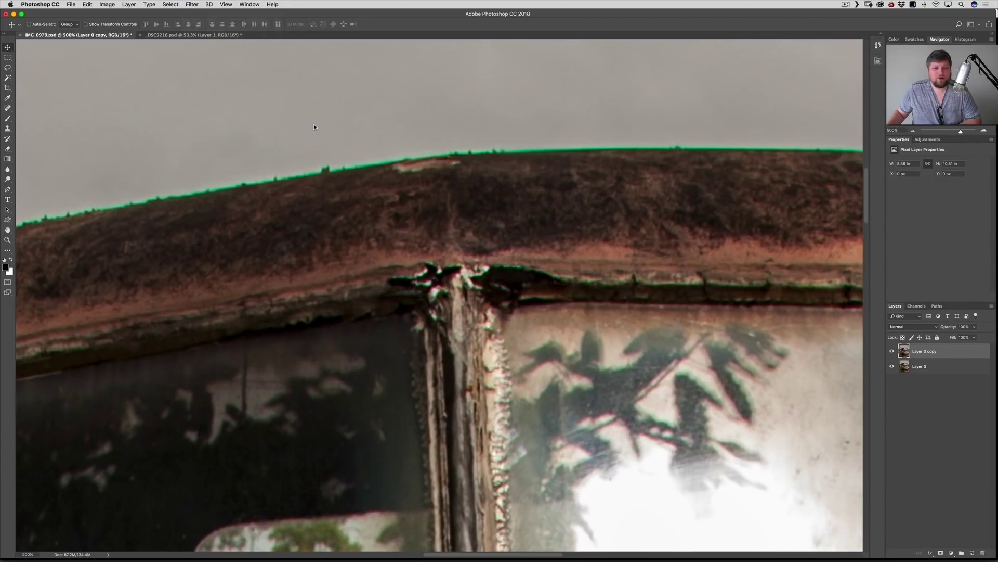
left_click_drag(650, 266, 640, 266)
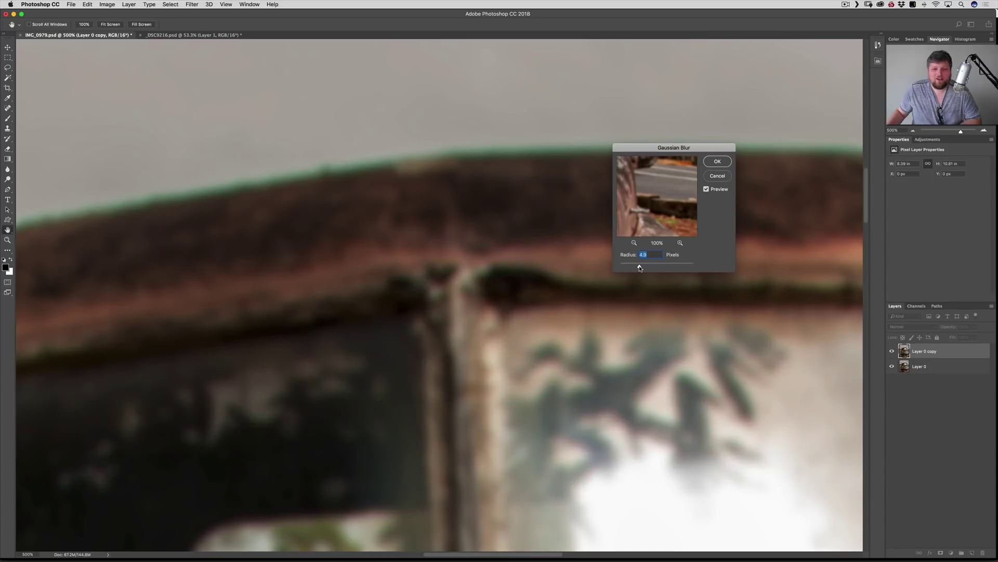
left_click_drag(643, 268, 643, 268)
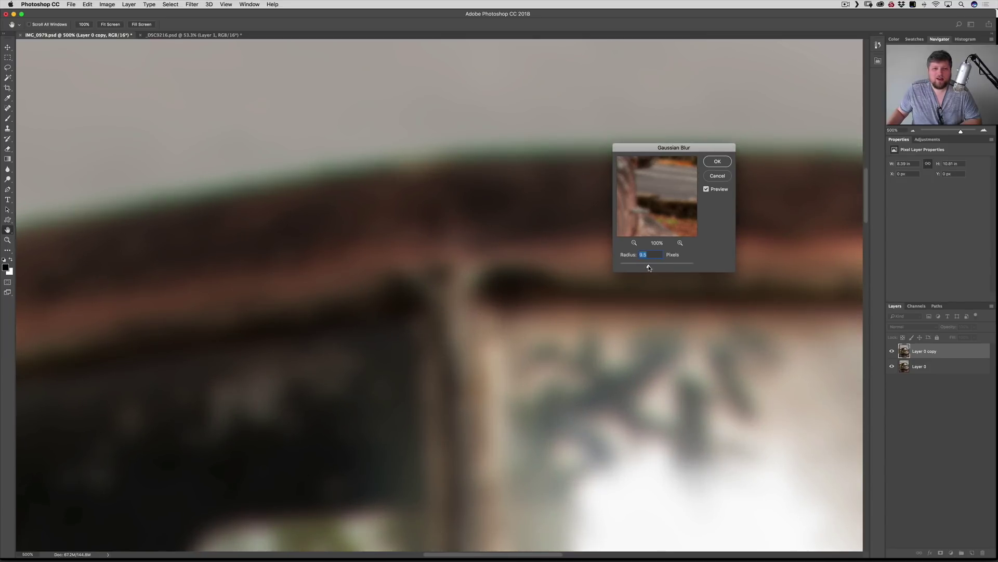
left_click_drag(649, 267, 652, 268)
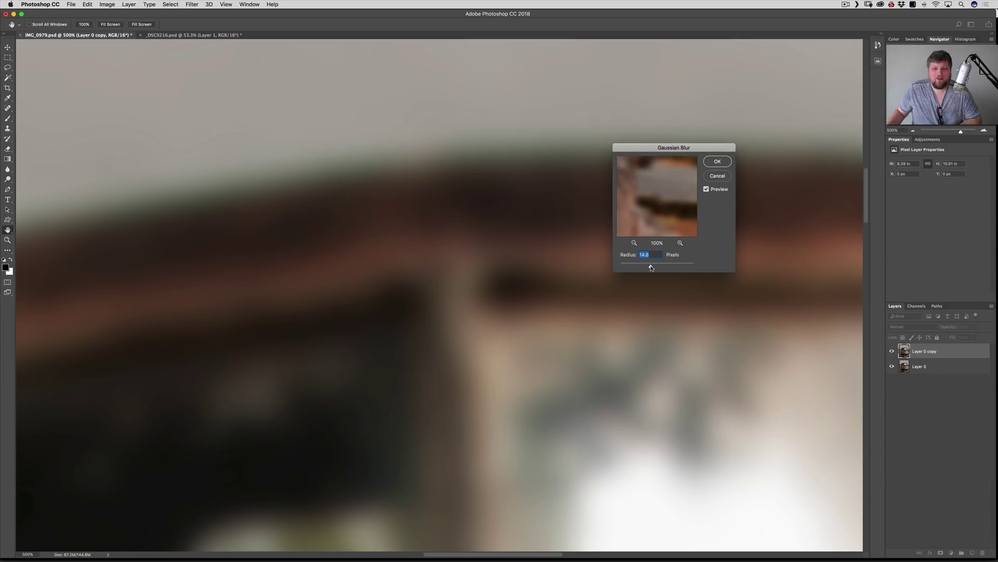
left_click_drag(651, 267, 652, 267)
left_click(718, 162)
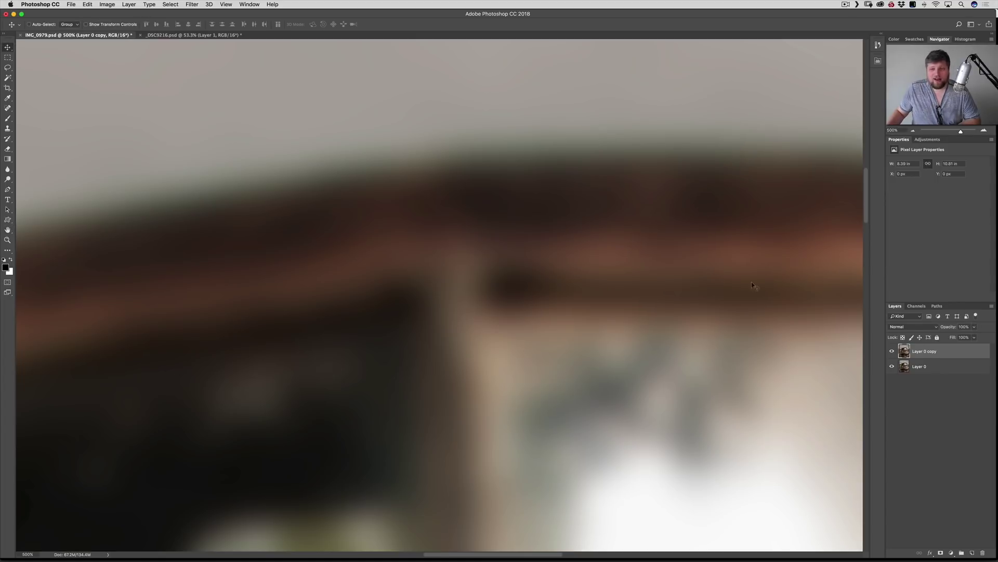
Switch Layer 0 copy to Color blend mode and give it an all-black layer mask
left_click(907, 328)
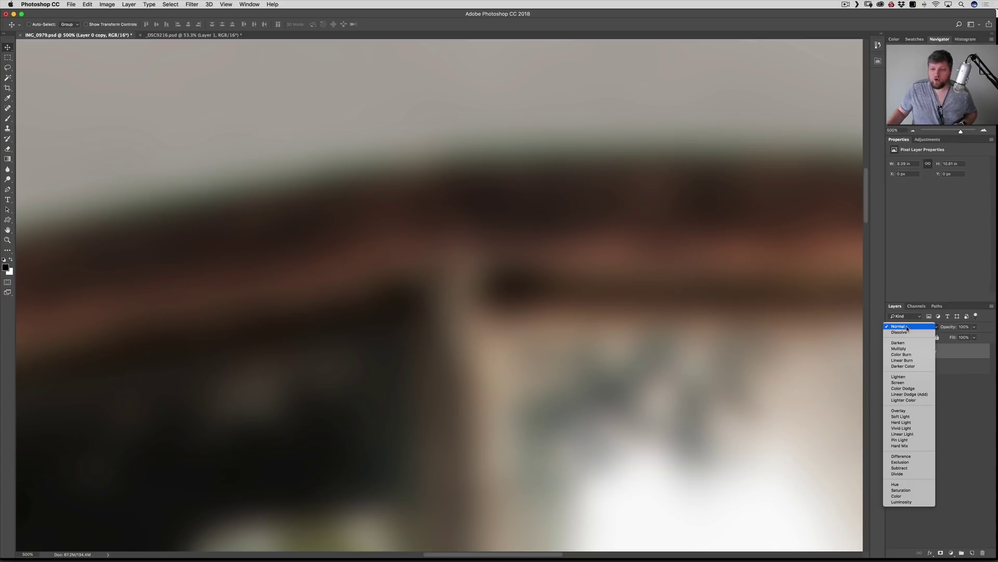
left_click(901, 497)
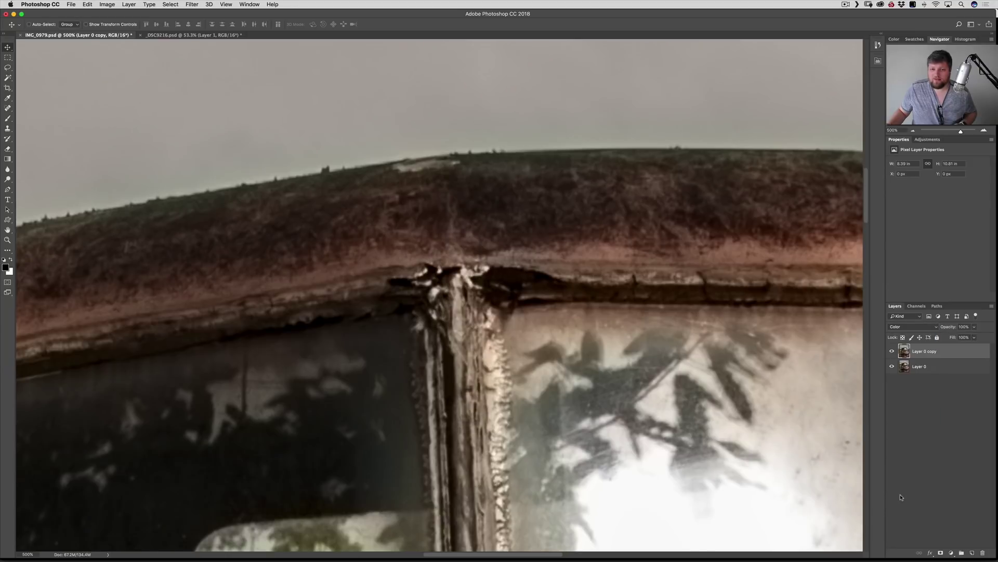
left_click(941, 553, "alt")
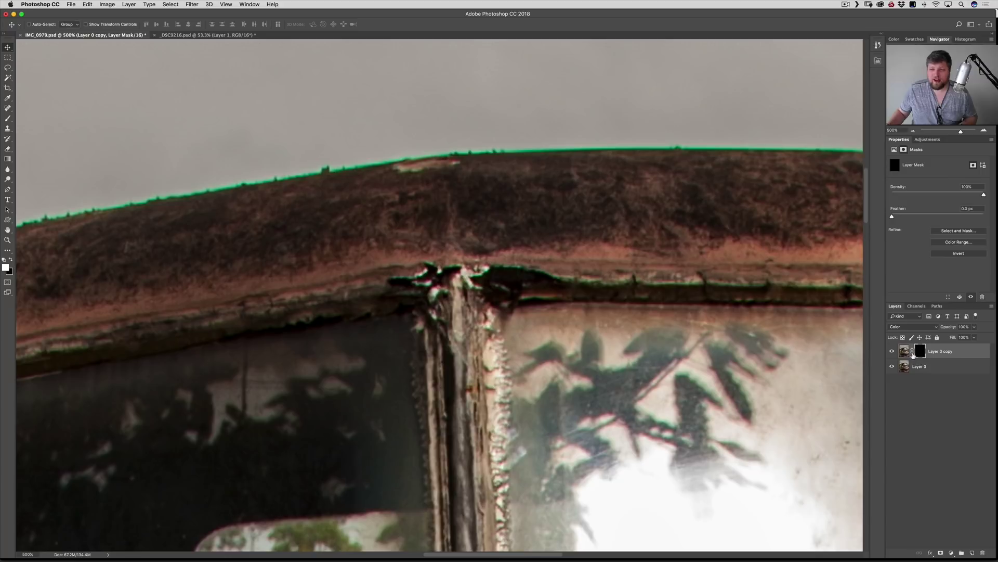
Brush the mask back in along the cab roof edge to remove the green fringing
key("b")
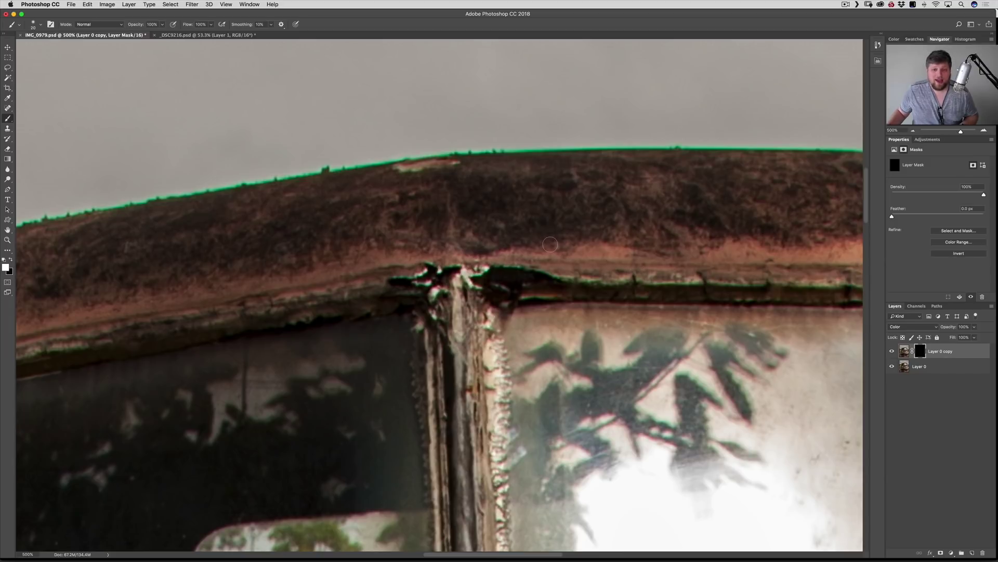
key("bracketright")
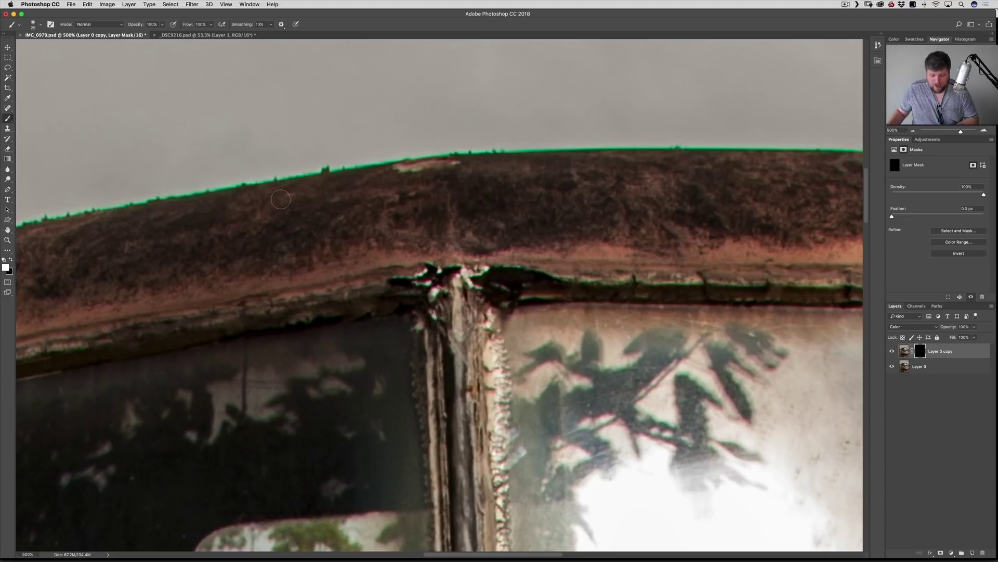
key("bracketleft")
scroll(267, 200, "left", 5)
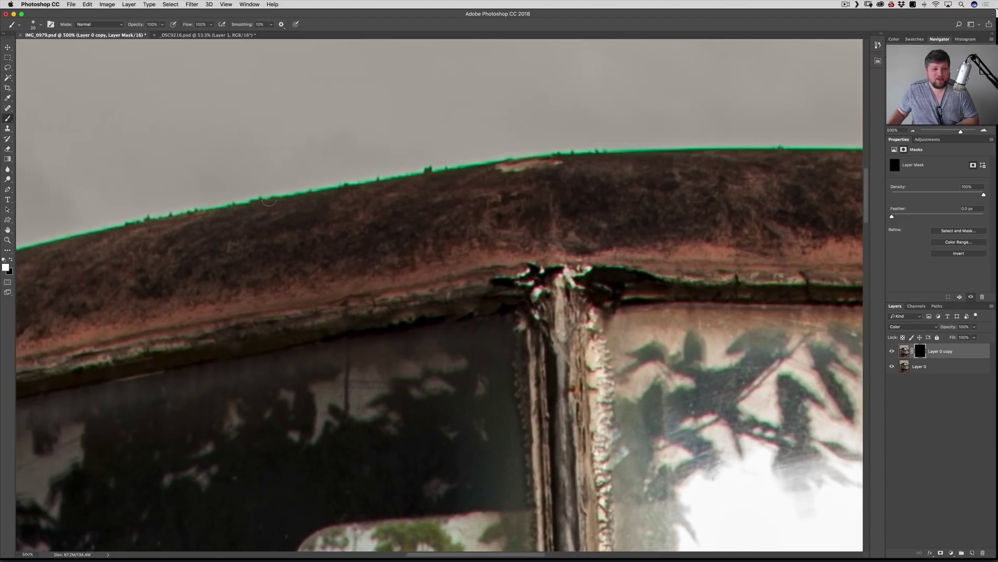
scroll(269, 200, "left", 6)
key("bracketright")
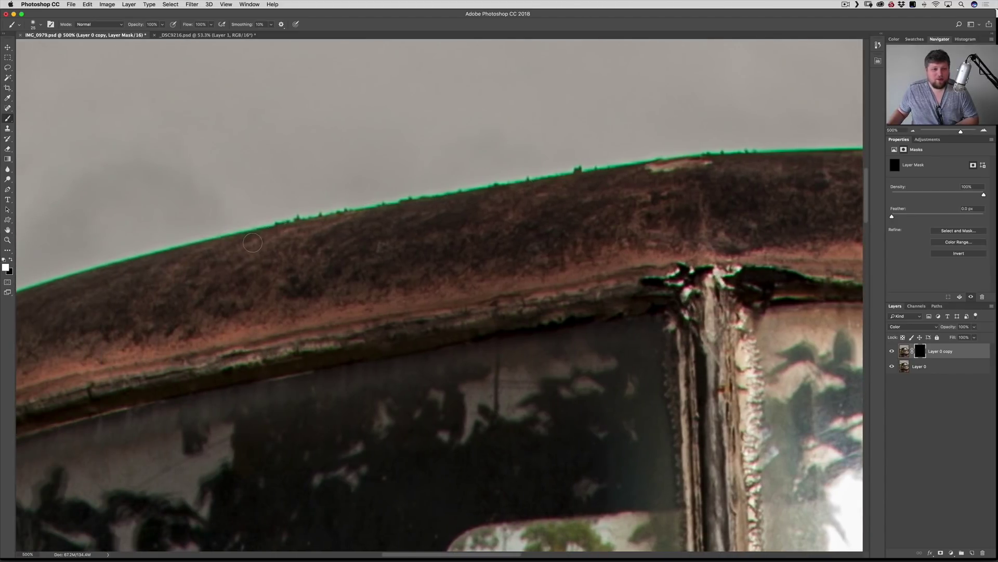
scroll(263, 234, "left", 4)
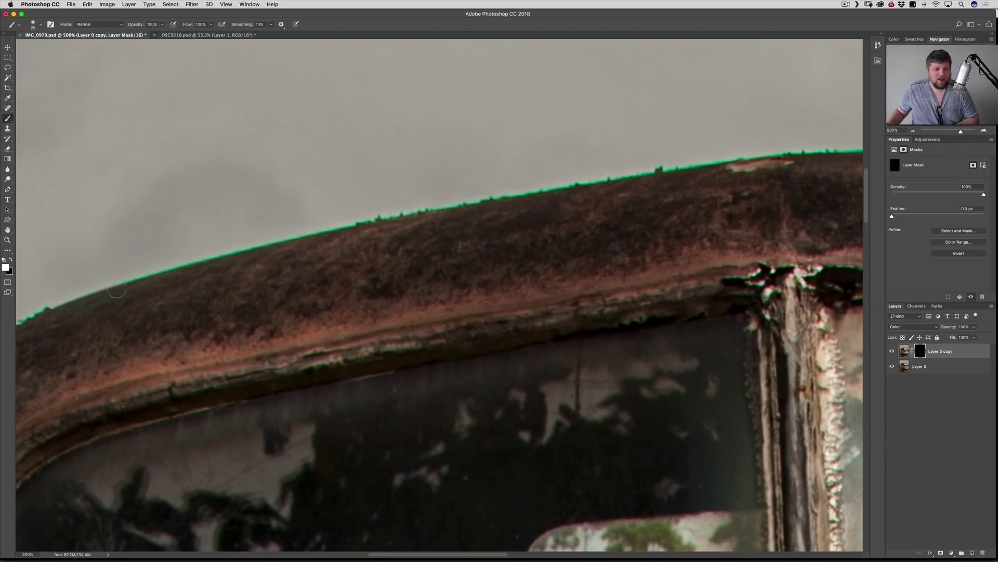
left_click_drag(299, 244, 670, 178)
scroll(670, 178, "right", 5)
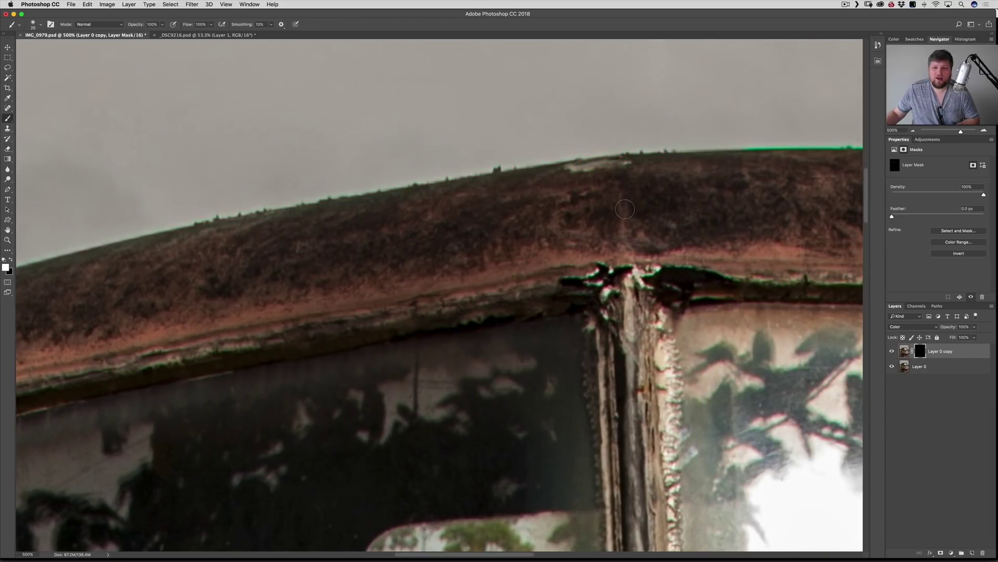
scroll(694, 151, "right", 6)
scroll(599, 154, "right", 10)
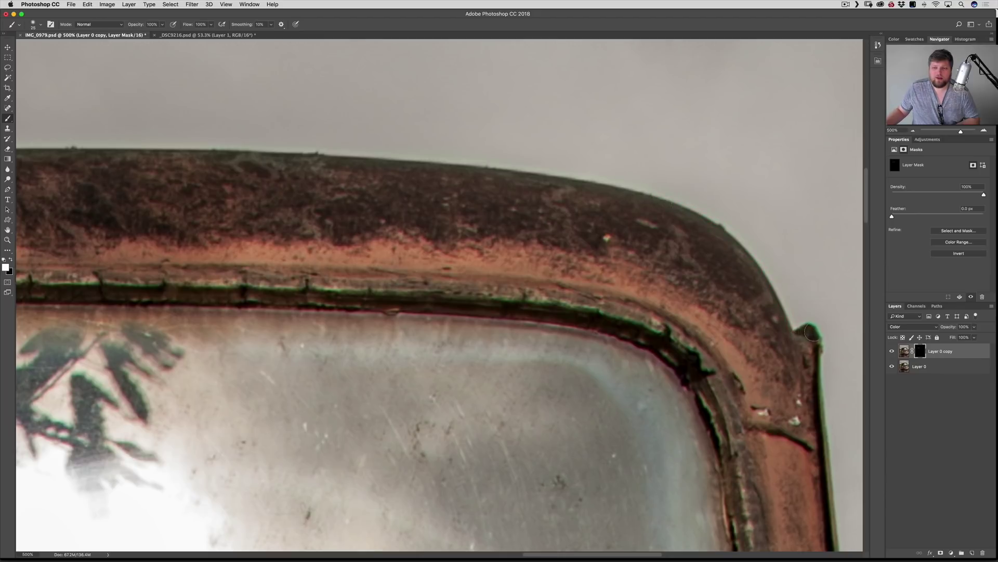
scroll(598, 216, "left", 10)
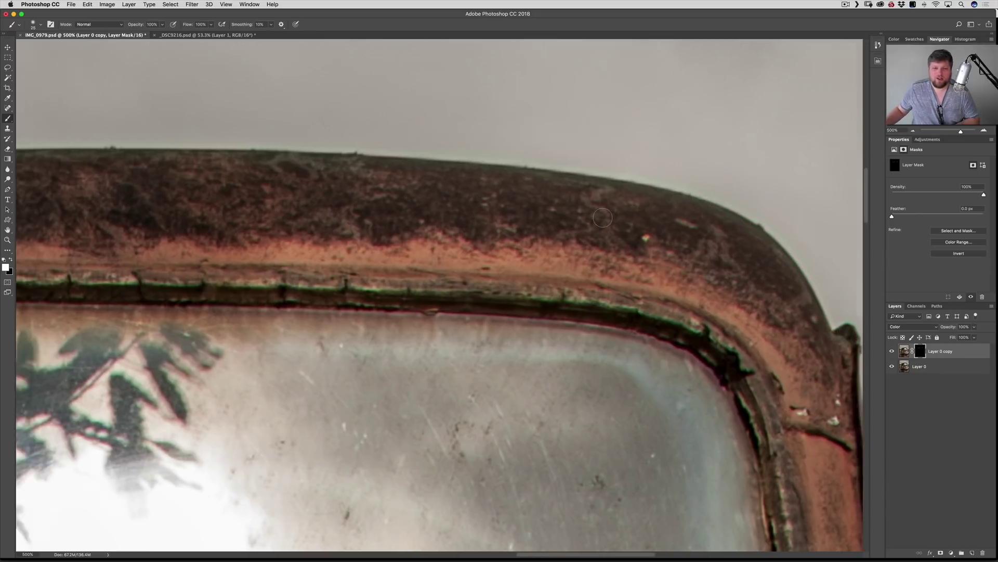
Toggle the correction layer's visibility to compare before and after, then fit the photo on screen
left_click(892, 352)
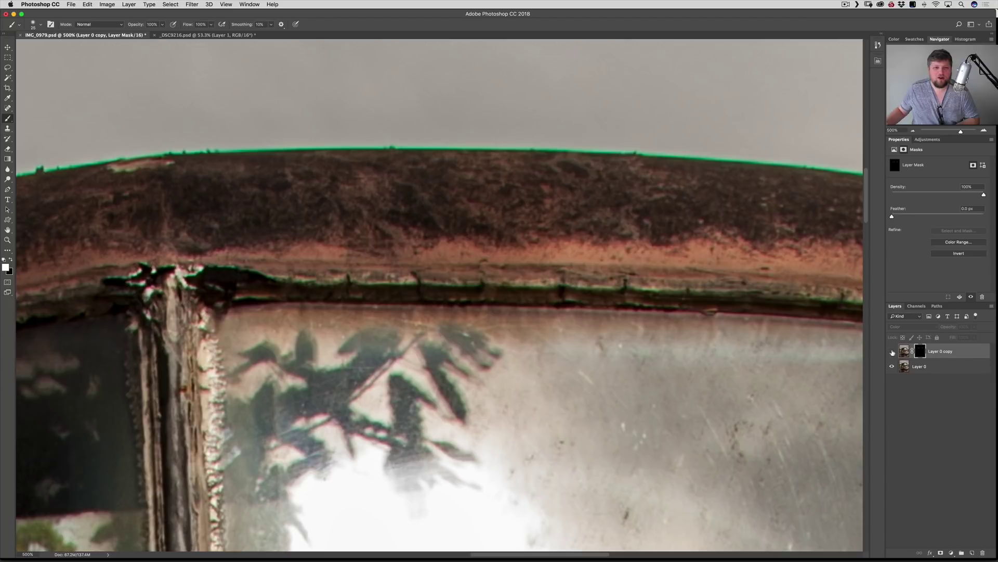
left_click(893, 352)
left_click(892, 351)
left_click(892, 351)
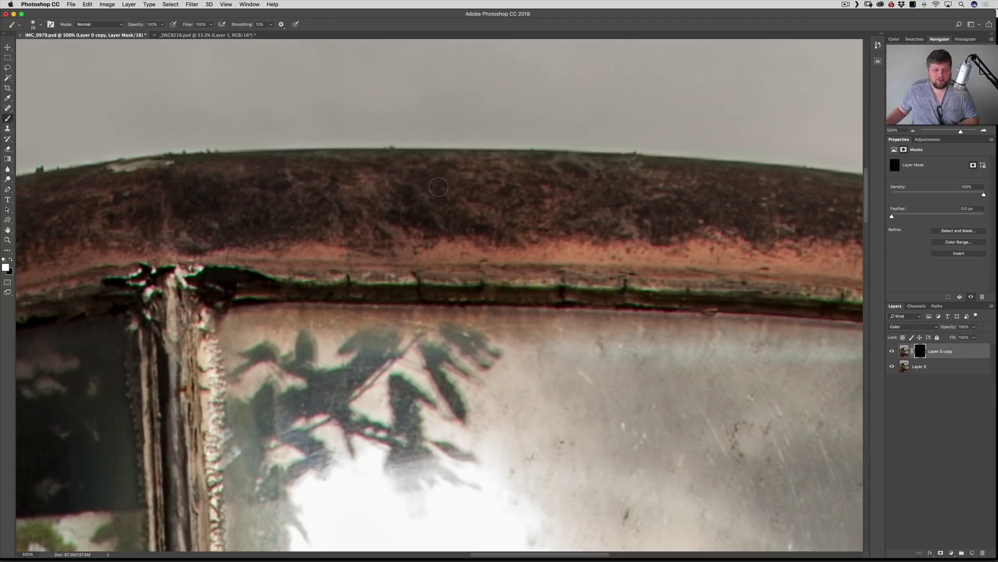
key("super+0")
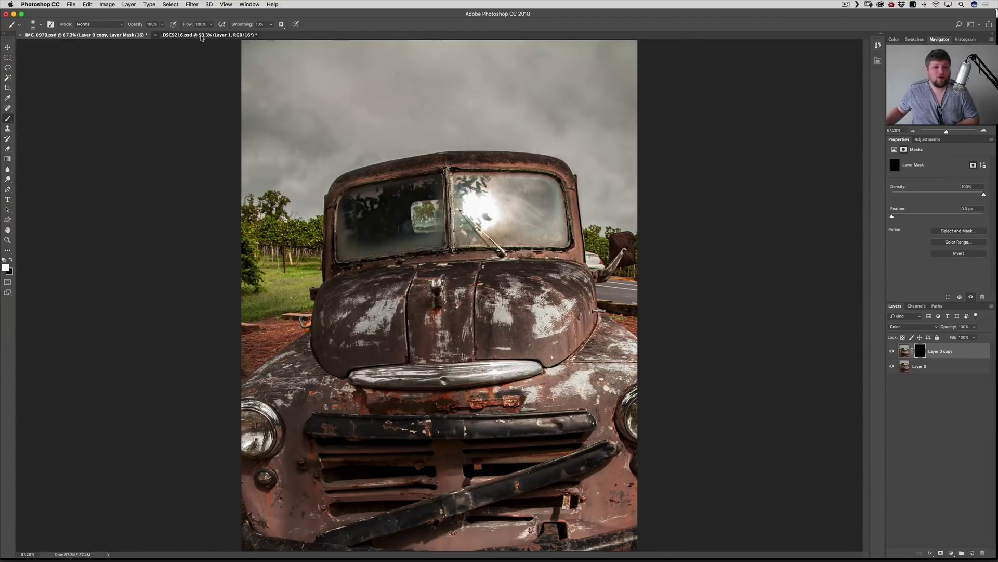
Switch to _DSC9216.psd, select the Move tool, and look over the pier photo
left_click(208, 34)
key("v")
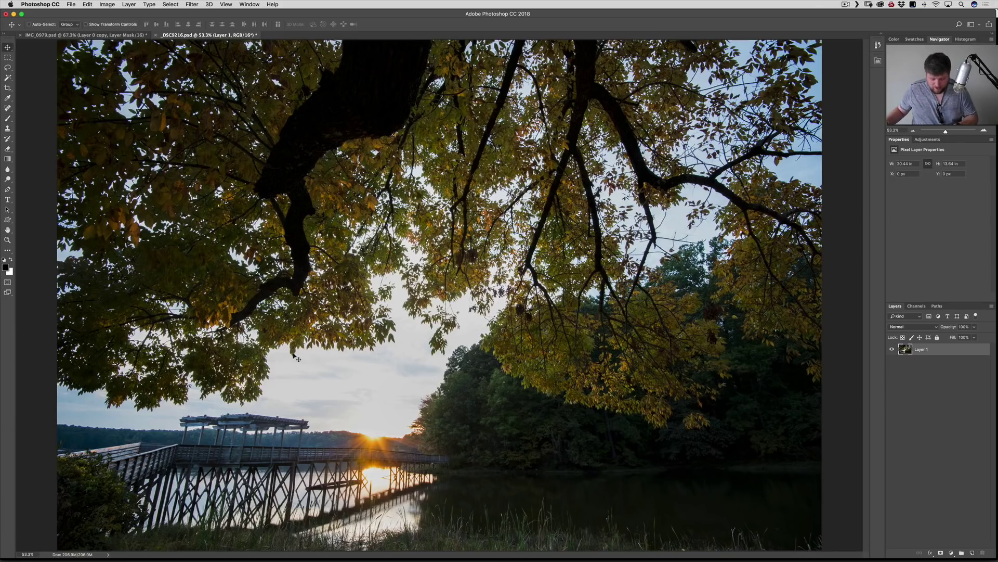
key("super+plus")
key("super+plus")
key("super+plus")
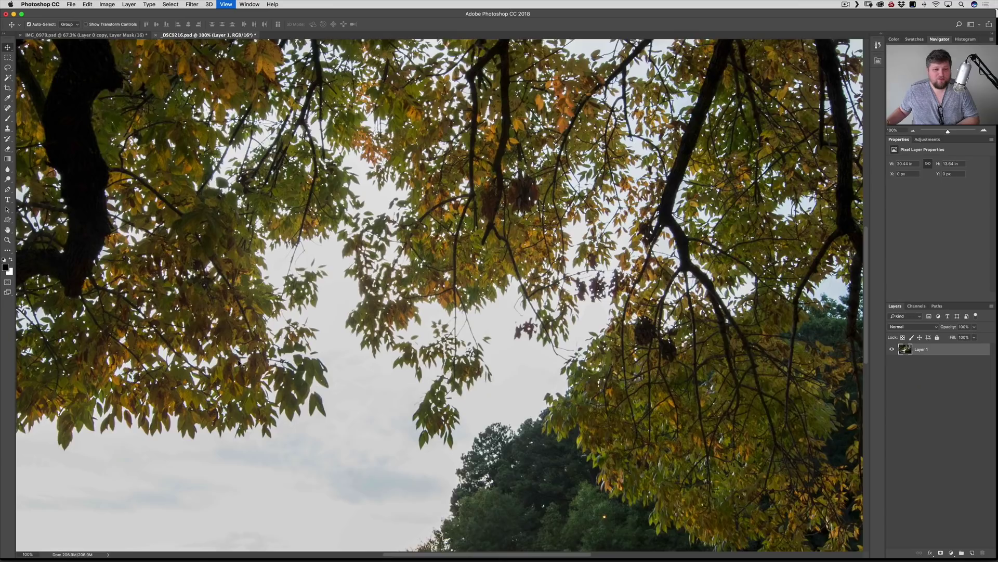
key("super+minus")
key("super+minus")
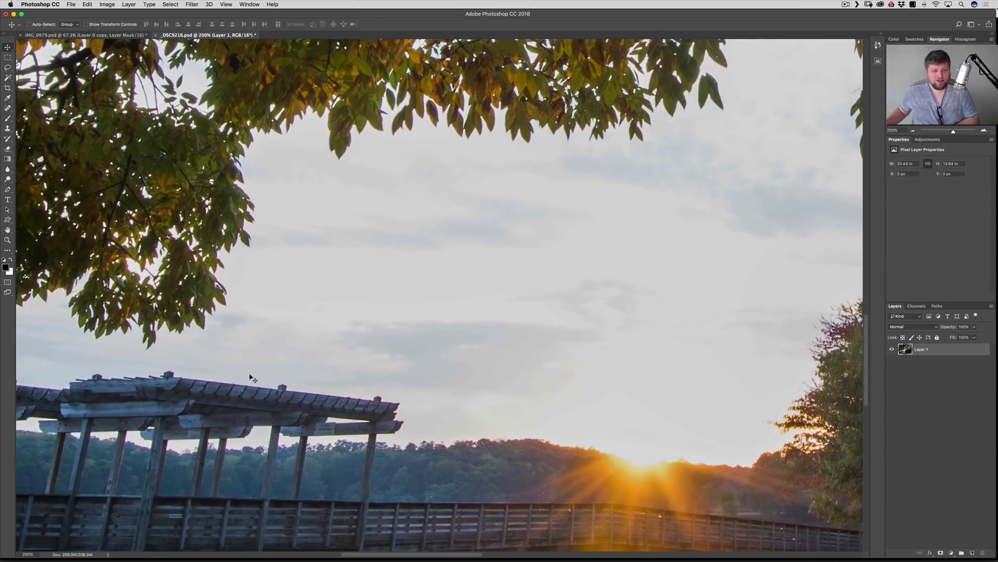
key("super+plus")
key("super+plus")
key("super+plus")
key("super+plus")
key("super+plus")
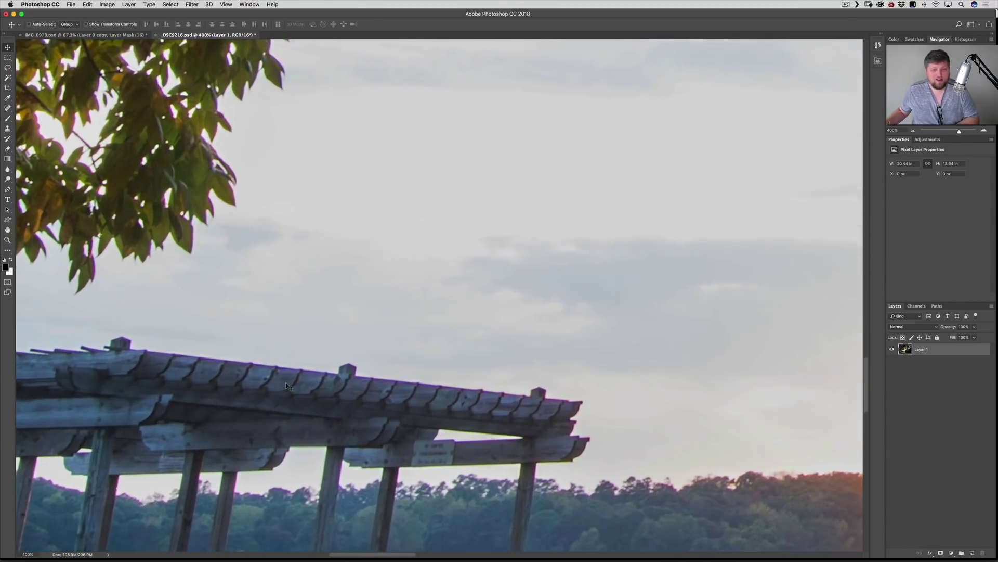
scroll(286, 382, "left", 5)
scroll(285, 382, "down", 2)
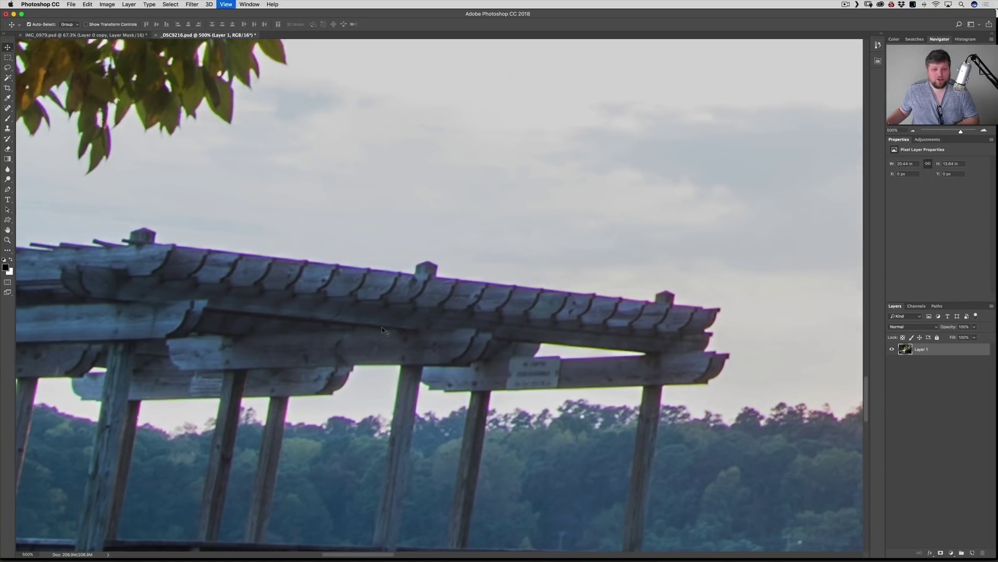
key("super+0")
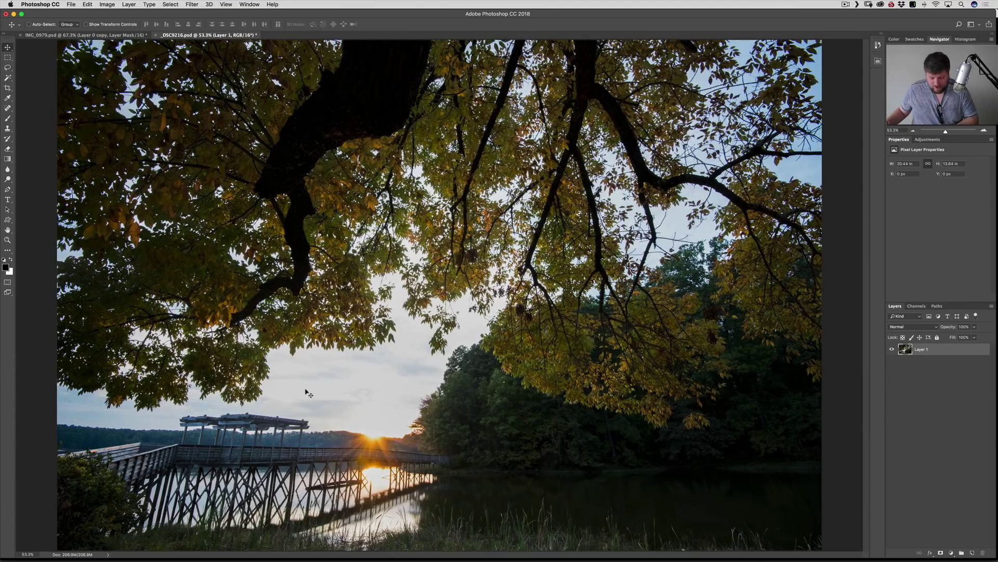
Zoom in closely on the pergola roof edge to inspect the purple fringing
key("super+plus")
key("super+plus")
key("super+plus")
scroll(281, 396, "down", 10)
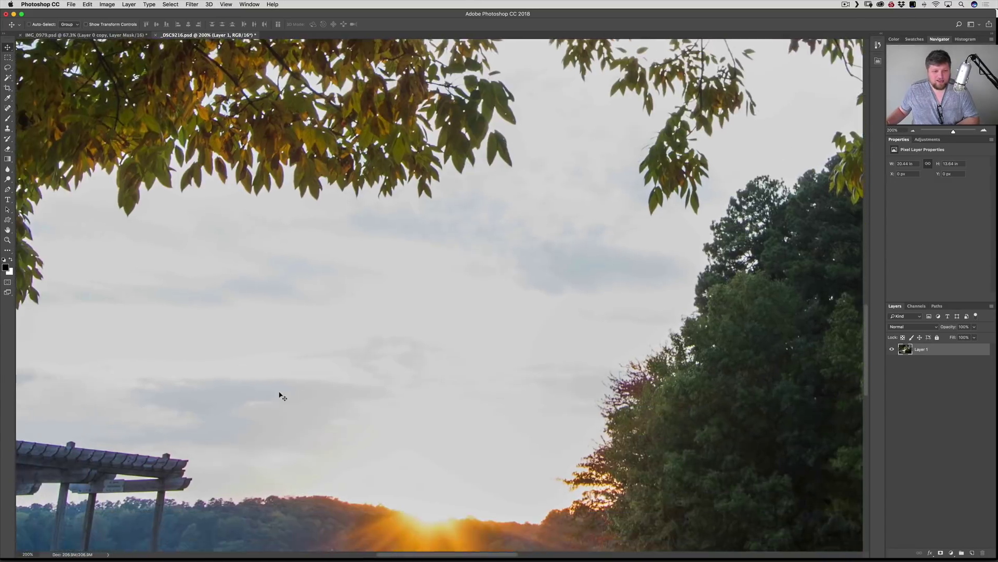
scroll(282, 396, "left", 5)
scroll(282, 396, "left", 3)
key("super+plus")
key("super+plus")
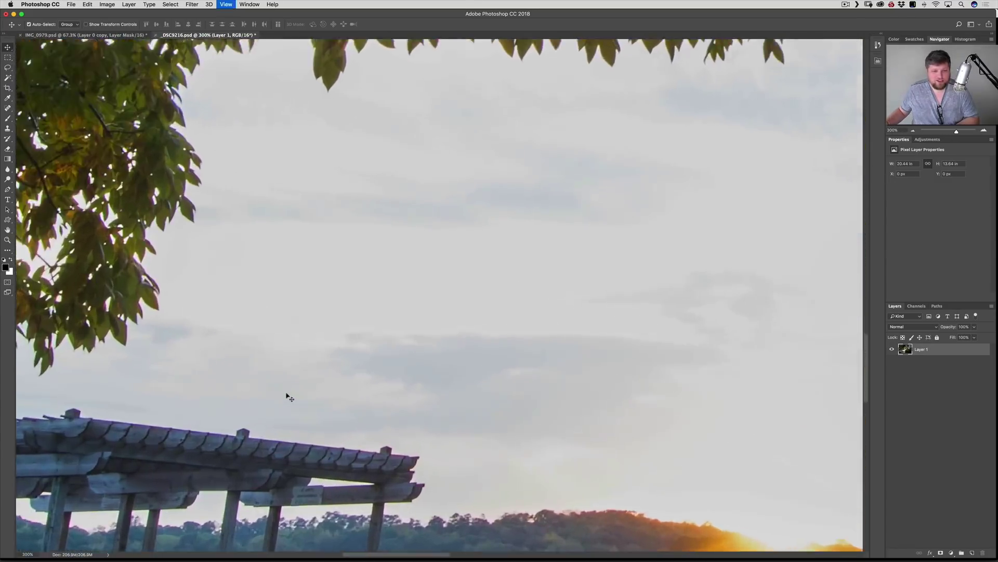
key("super+plus")
key("super+plus")
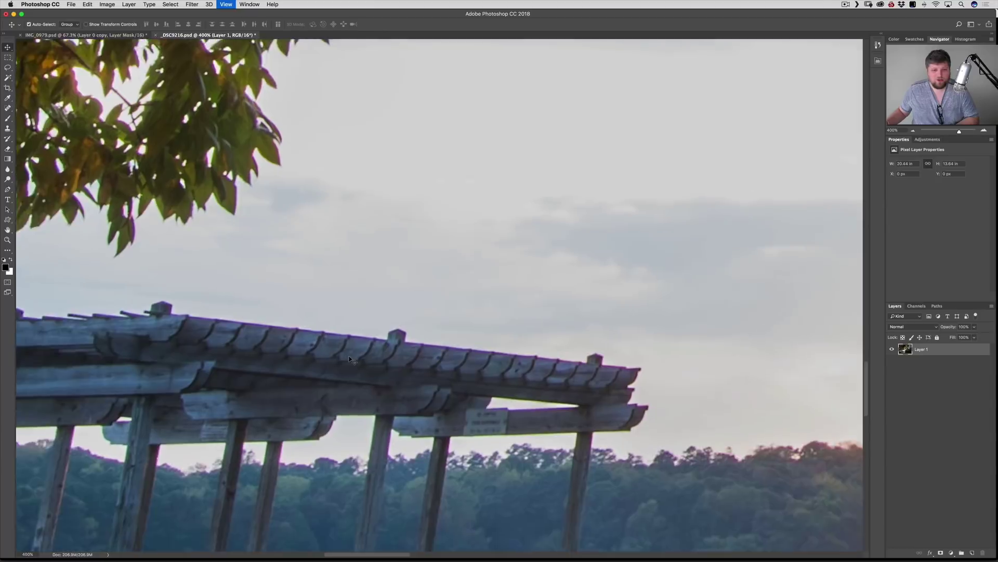
scroll(368, 372, "down", 3)
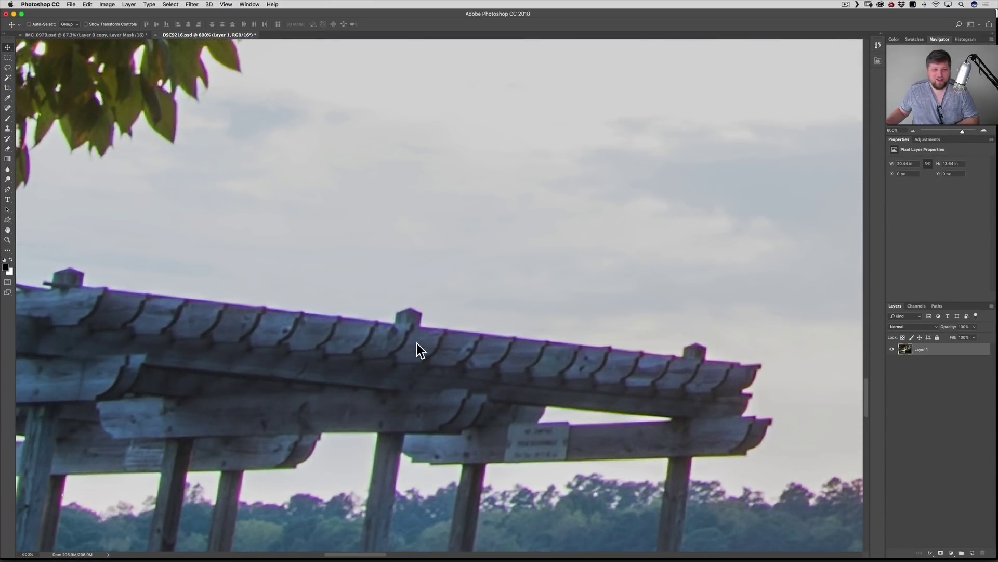
scroll(417, 344, "down", 3)
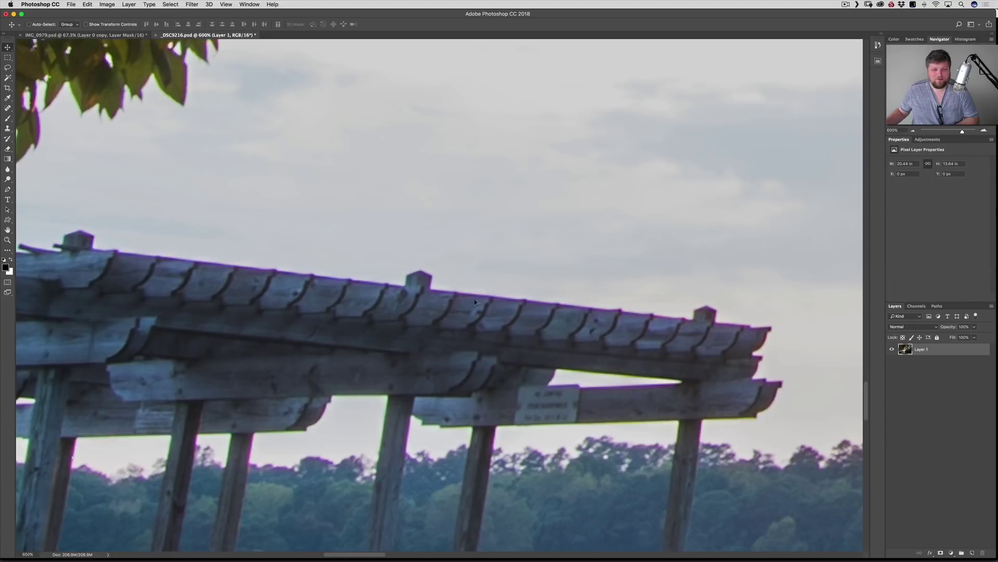
scroll(475, 301, "down", 10)
scroll(458, 280, "up", 6)
scroll(438, 256, "left", 4)
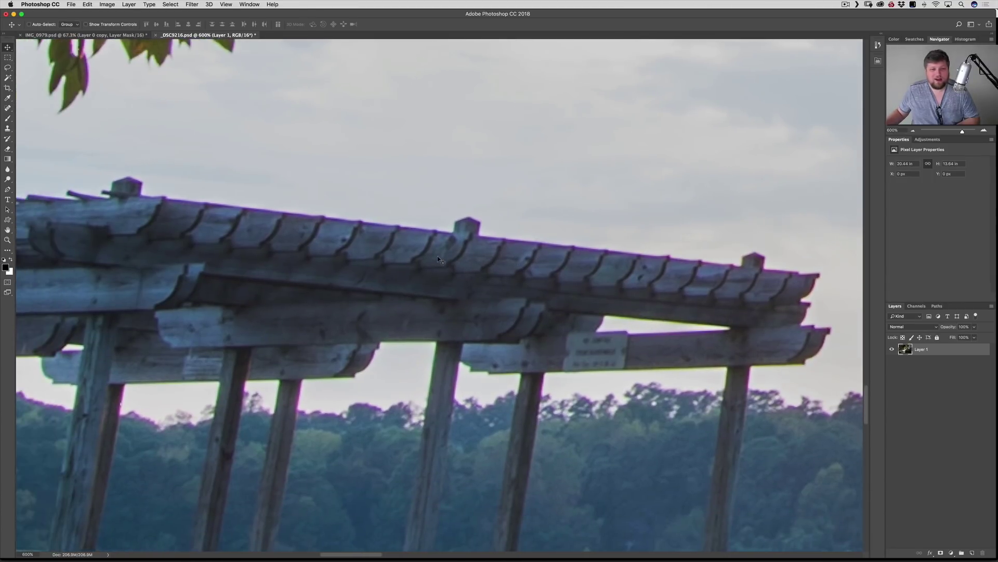
scroll(303, 210, "up", 8)
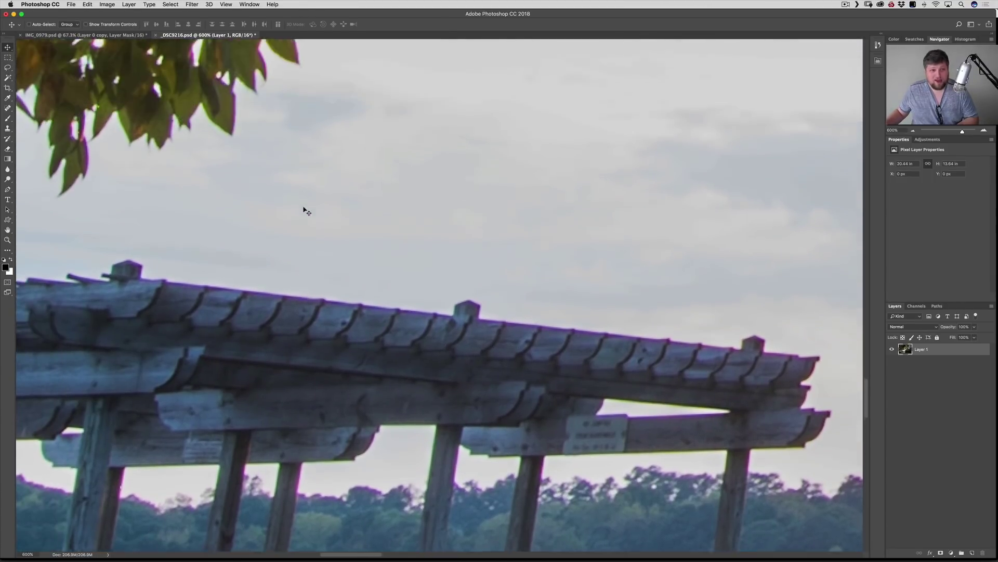
scroll(494, 296, "down", 8)
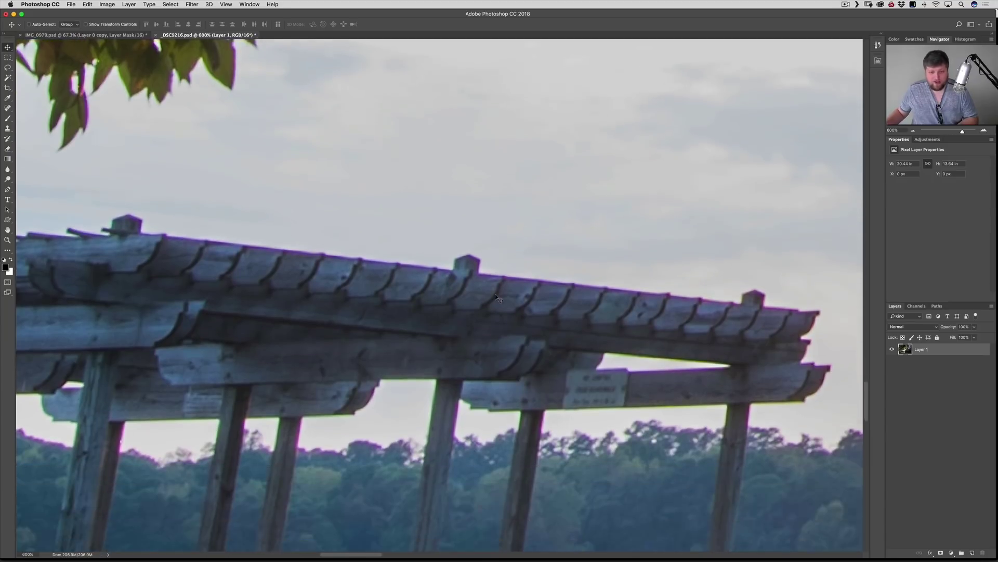
key("super+equal")
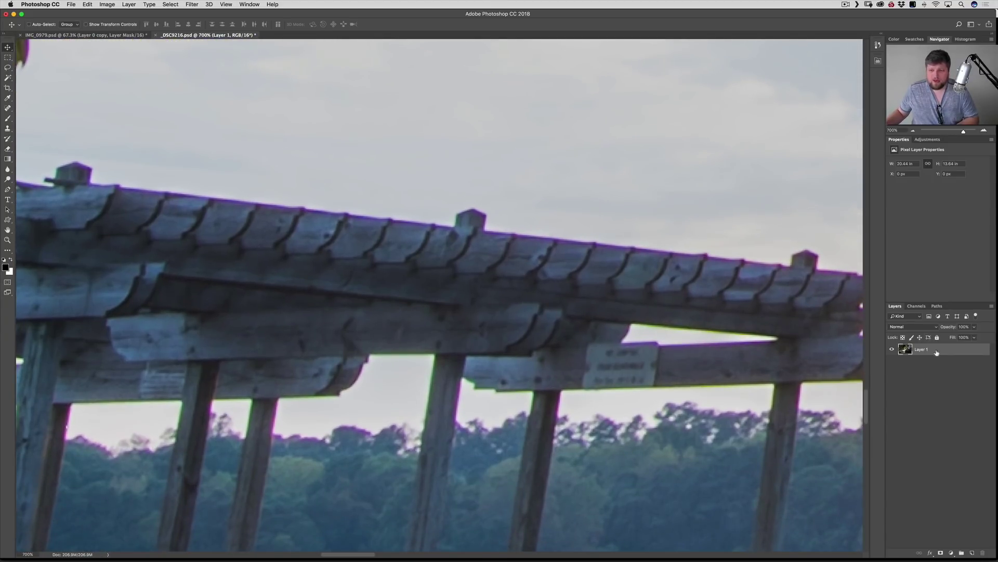
Duplicate Layer 1 and blur the copy with a 14.00 px Gaussian Blur
key("super+j")
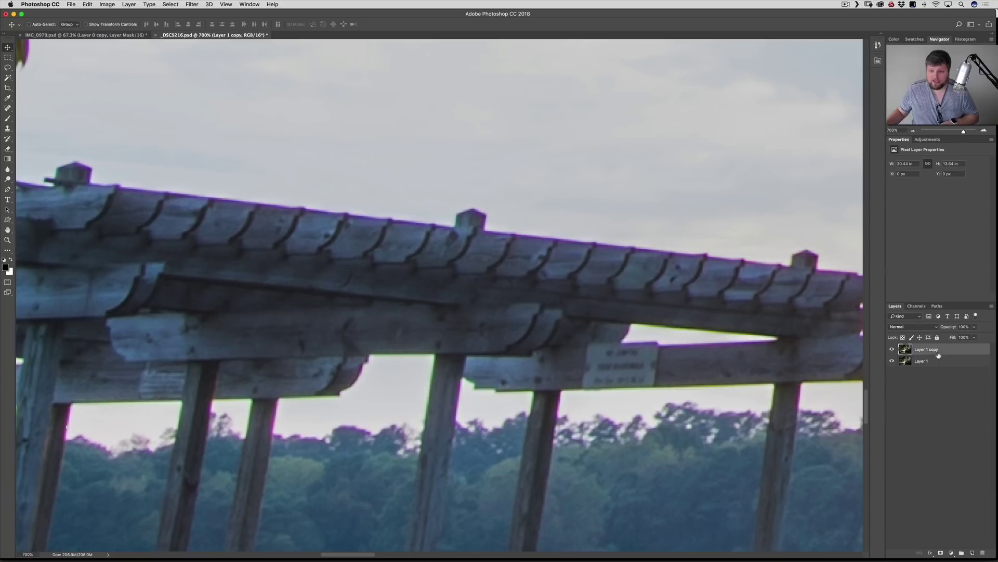
left_click(191, 4)
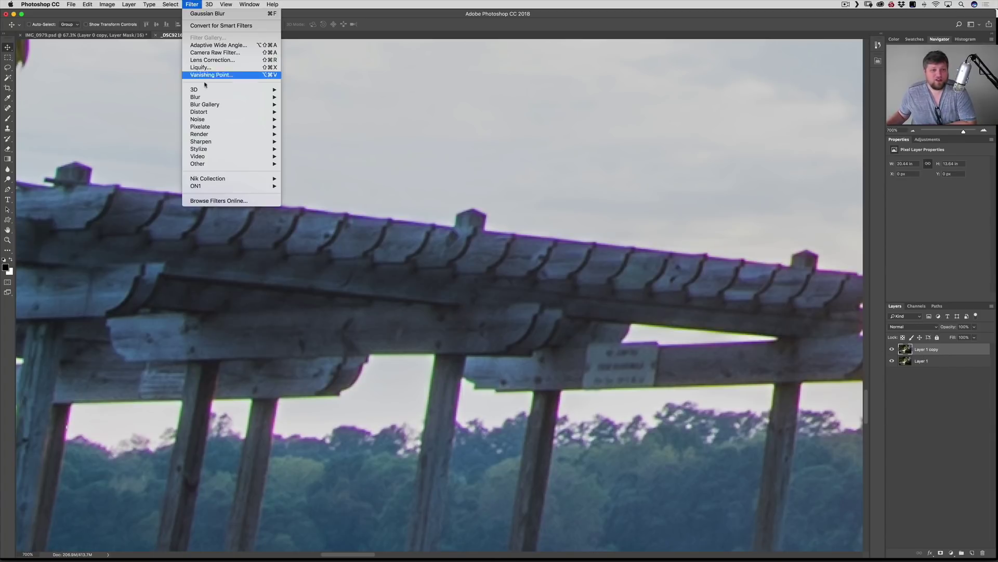
mouse_move(250, 98)
left_click(310, 127)
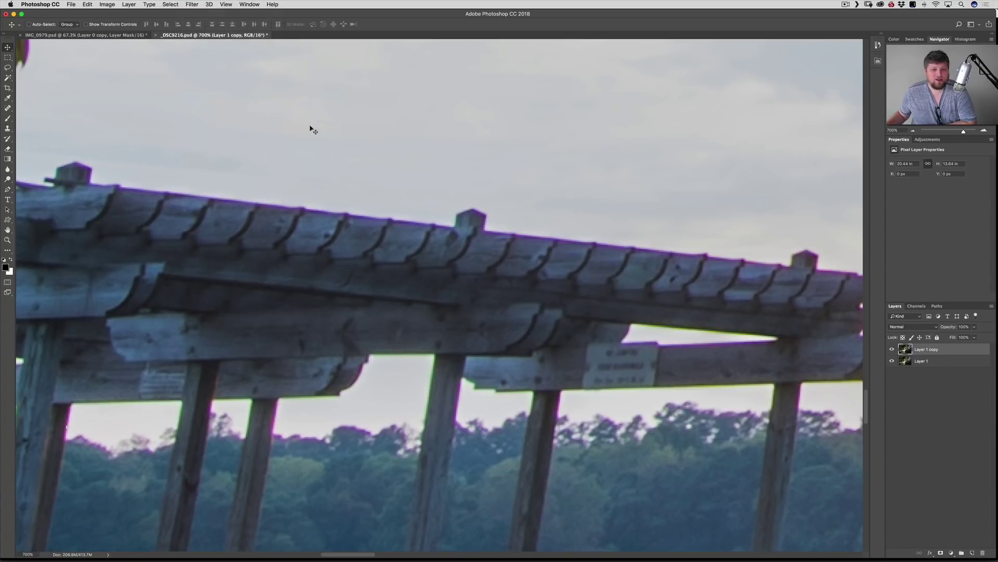
mouse_move(638, 265)
left_mouse_down()
mouse_move(629, 266)
mouse_move(649, 267)
left_mouse_up()
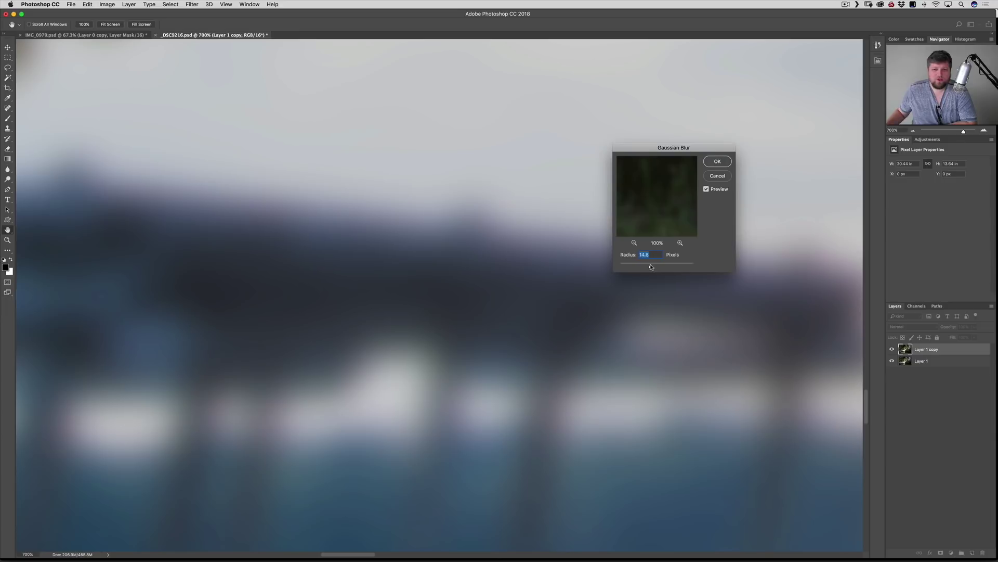
left_click_drag(652, 267, 652, 266)
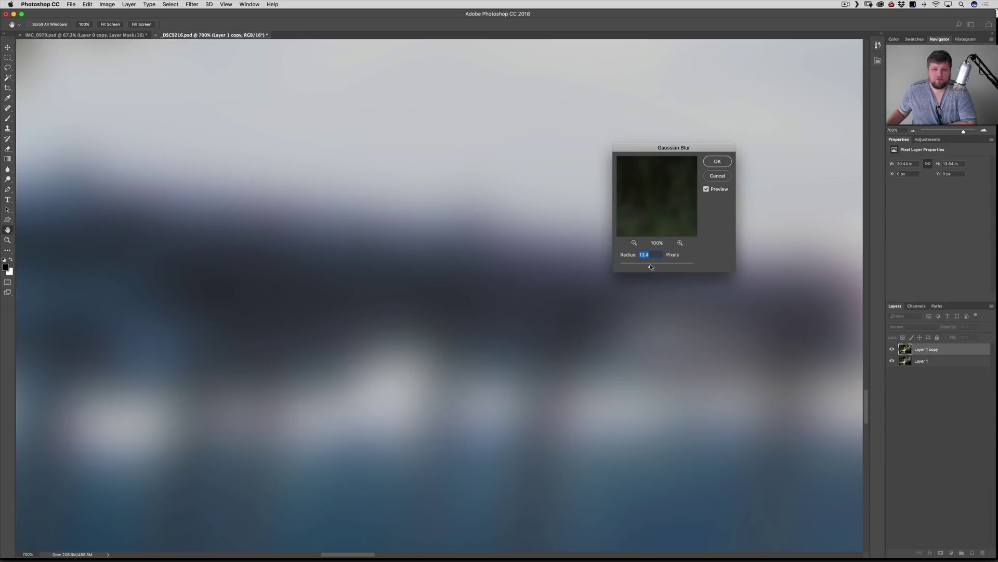
type("14")
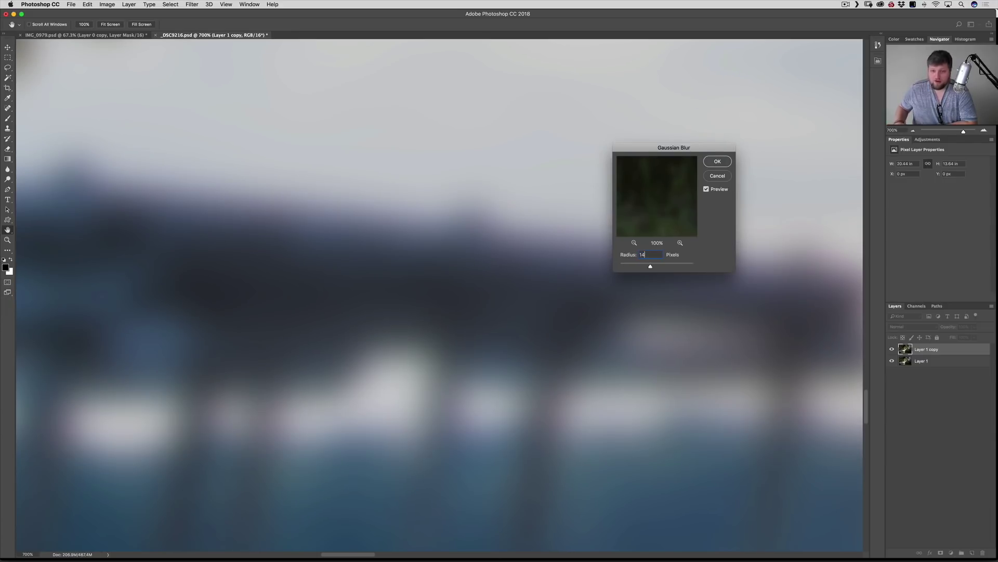
type(".00")
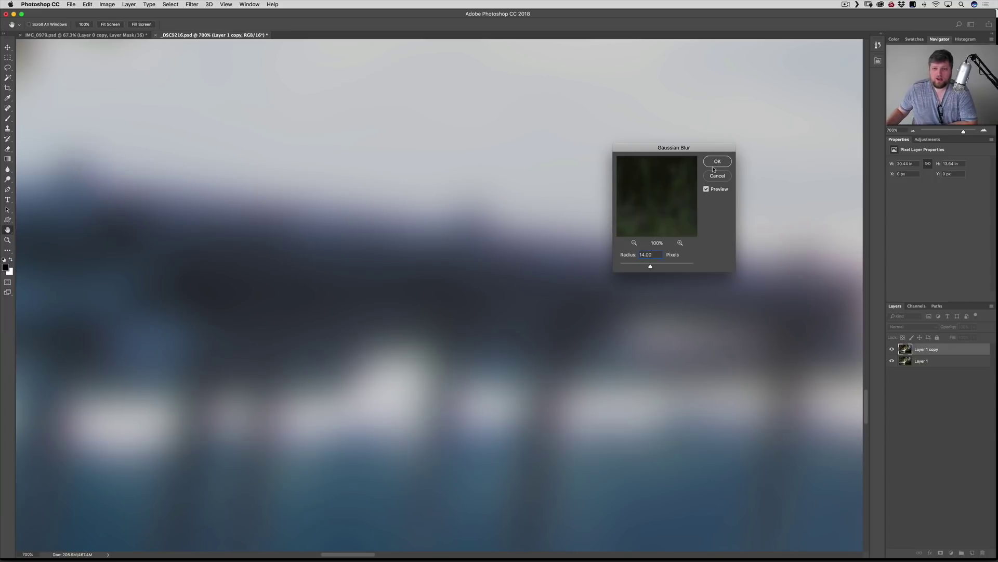
left_click(712, 164)
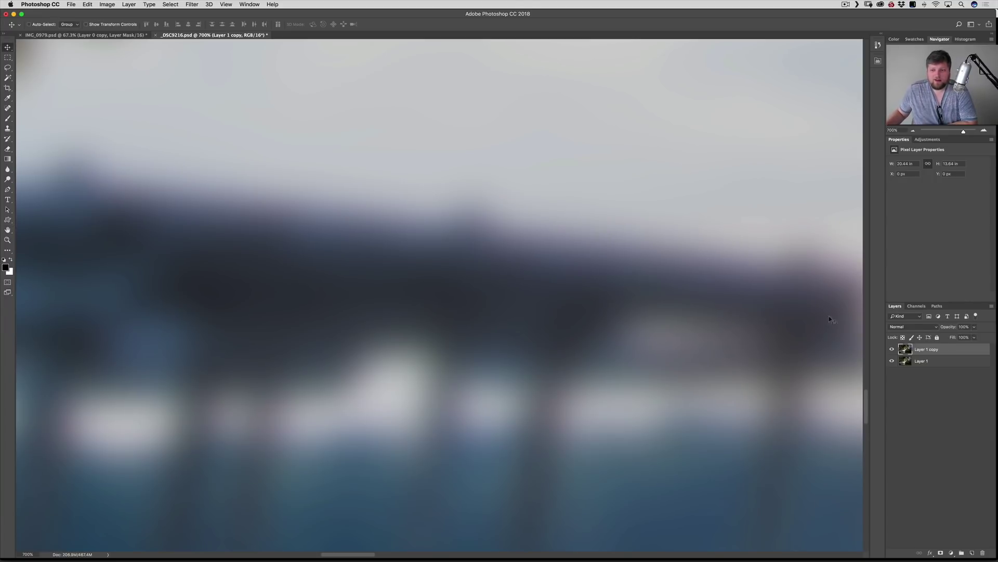
Set Layer 1 copy to Color mode, add a black mask, and ready the Brush with white
left_click(911, 327)
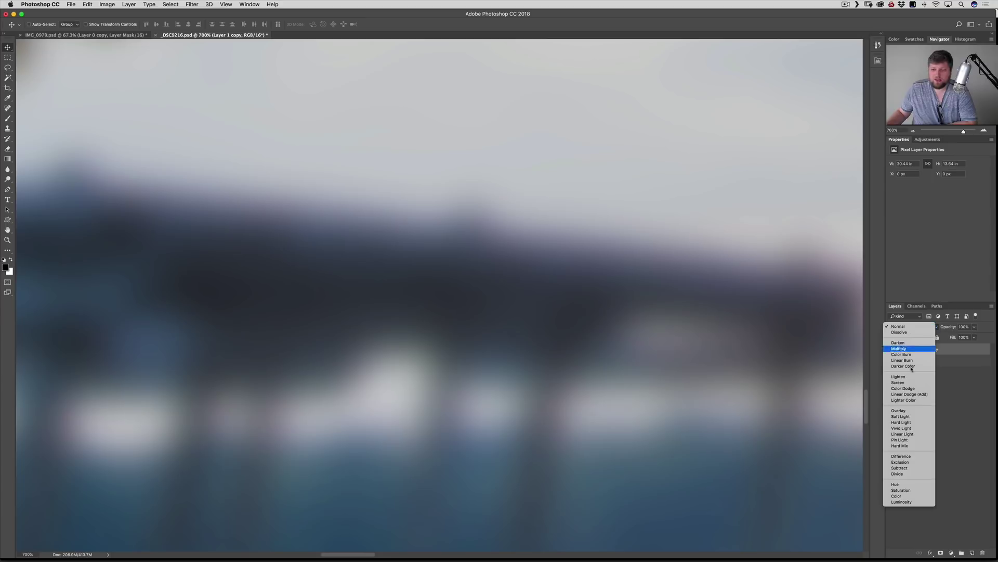
left_click(902, 496)
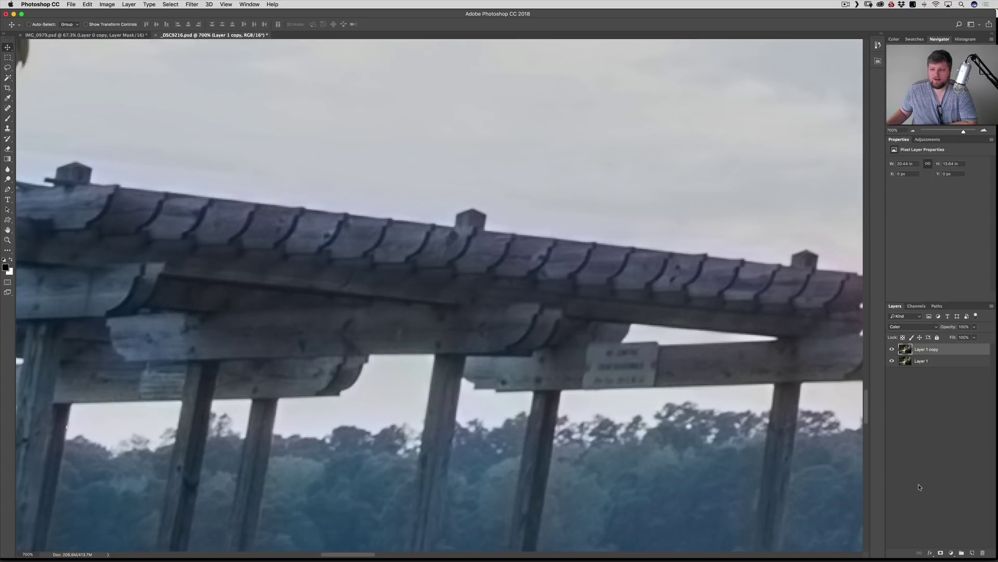
left_click(940, 553, "alt")
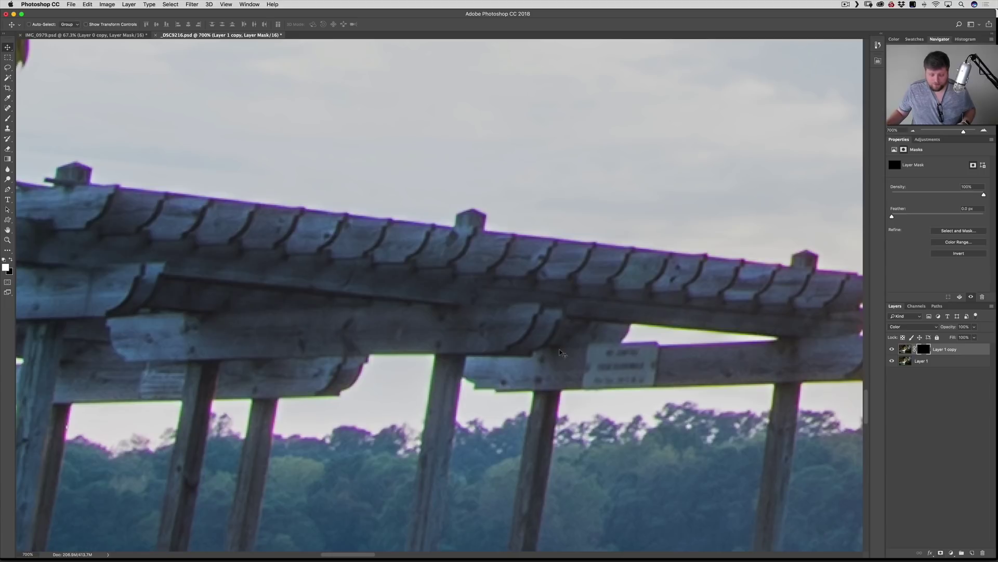
key("b")
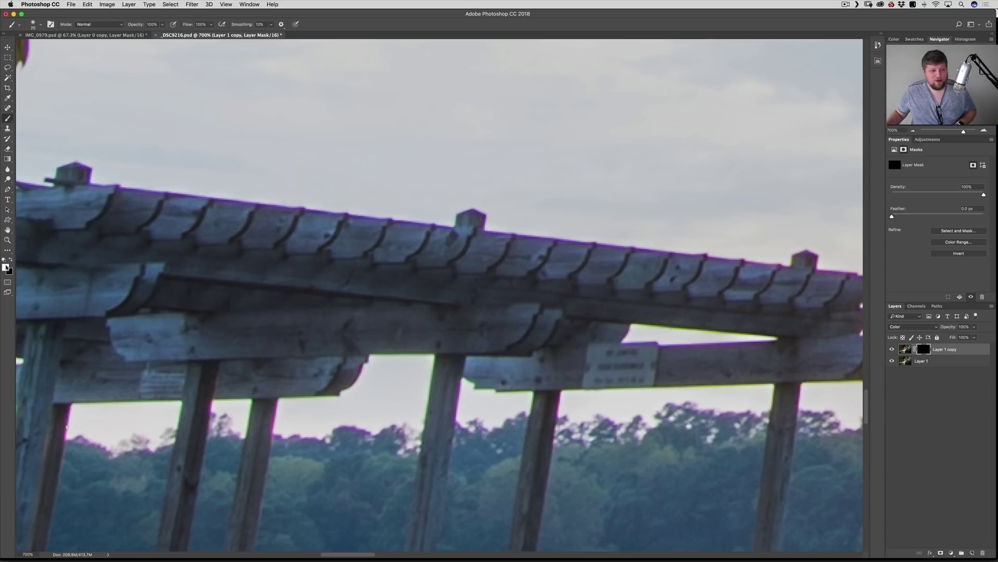
left_click(11, 259)
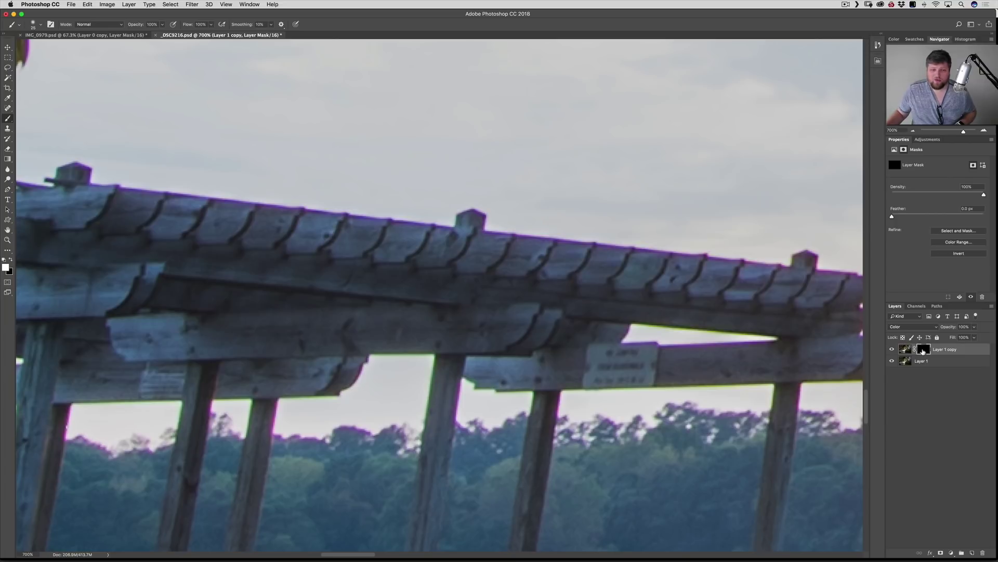
With a smaller brush, paint the mask in along the pergola roof edge and its right end
key("bracketleft")
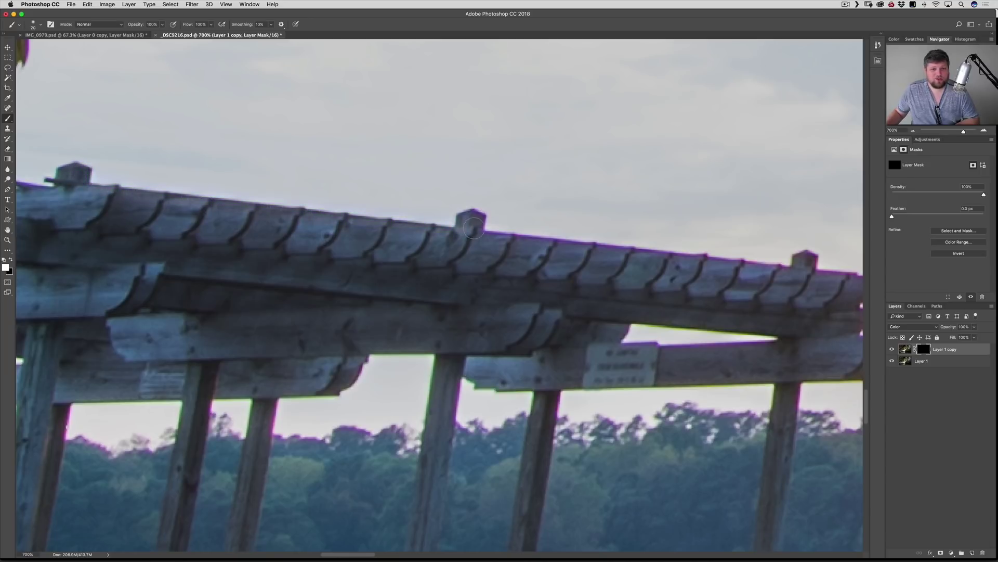
left_click_drag(536, 239, 651, 254)
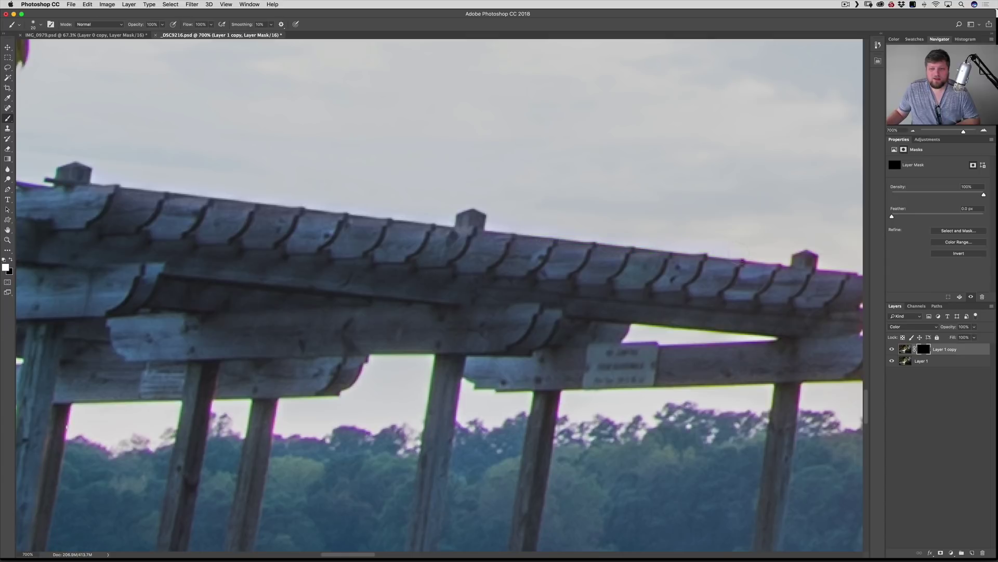
scroll(749, 278, "right", 5)
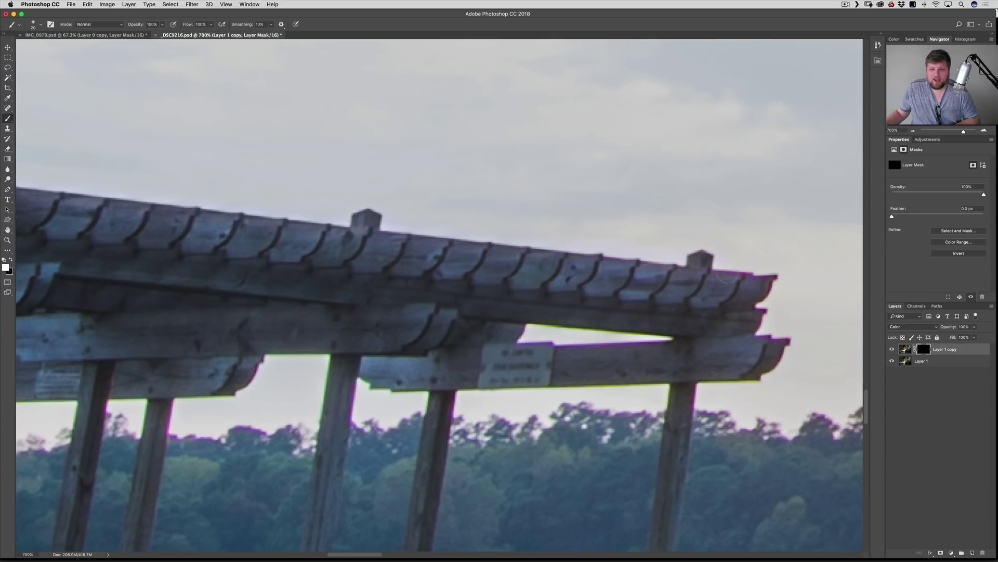
mouse_move(767, 281)
left_mouse_down()
mouse_move(728, 301)
mouse_move(759, 315)
mouse_move(762, 288)
mouse_move(753, 326)
left_mouse_up()
key("bracketleft")
key("super+equal")
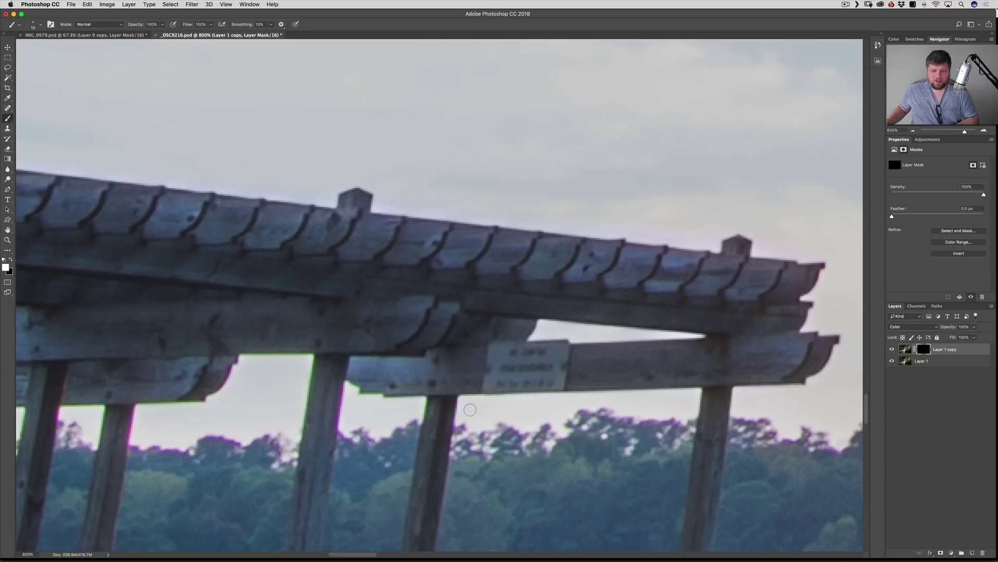
scroll(544, 435, "right", 4)
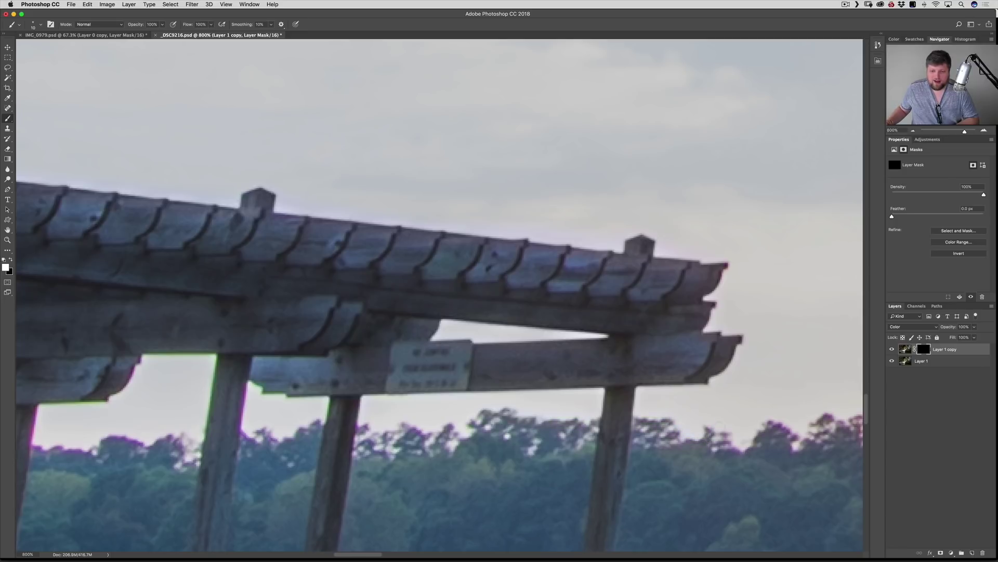
scroll(440, 296, "right", 7)
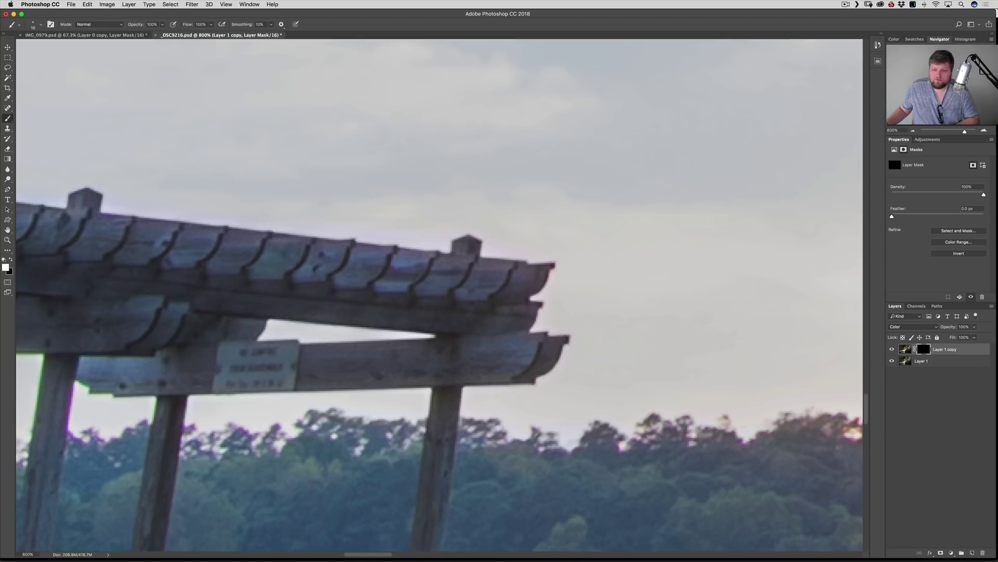
Paint the mask in along the treeline top to clear the magenta fringe
scroll(638, 423, "right", 15)
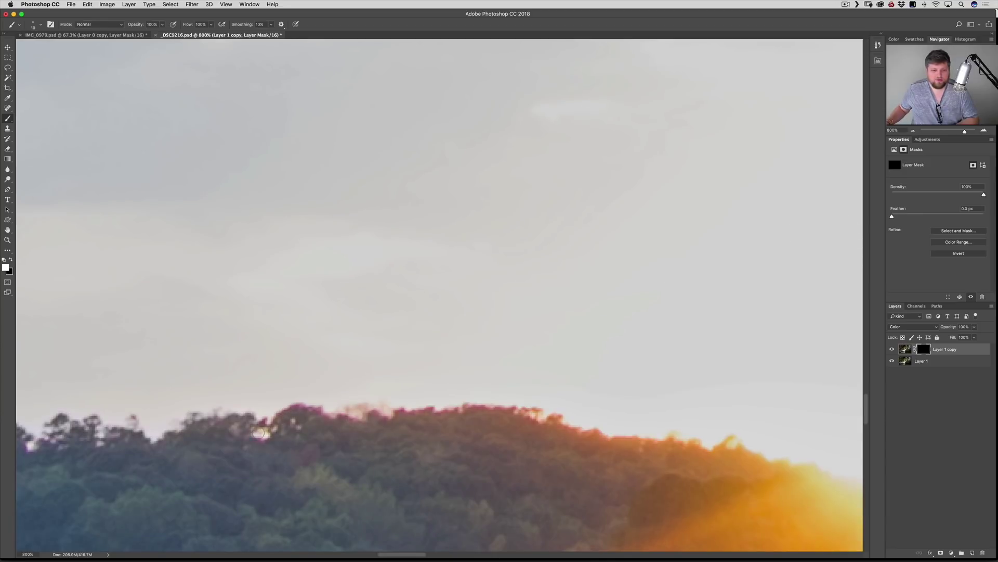
mouse_move(285, 405)
left_mouse_down()
mouse_move(479, 400)
mouse_move(575, 421)
mouse_move(535, 411)
left_mouse_up()
scroll(340, 407, "left", 15)
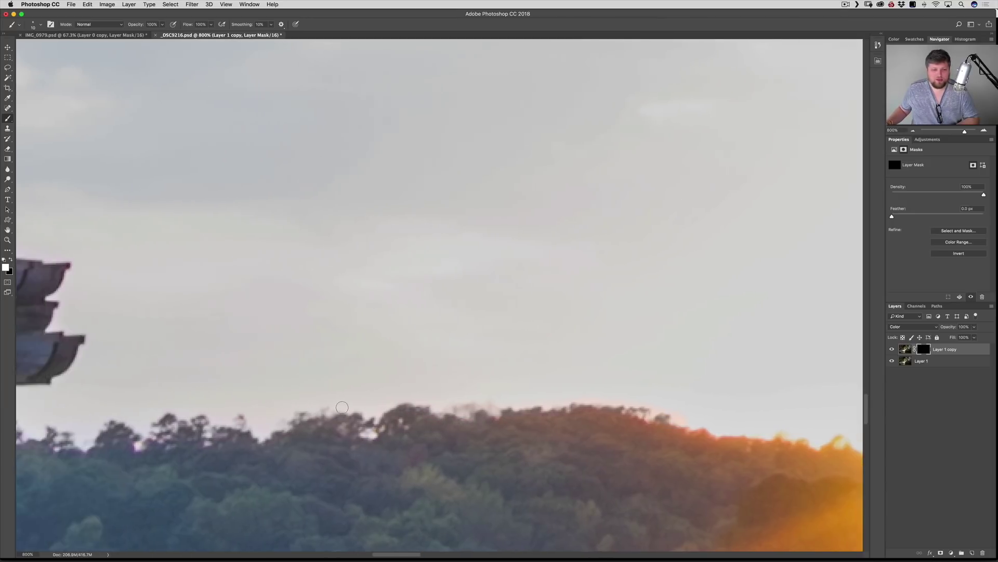
scroll(260, 309, "left", 15)
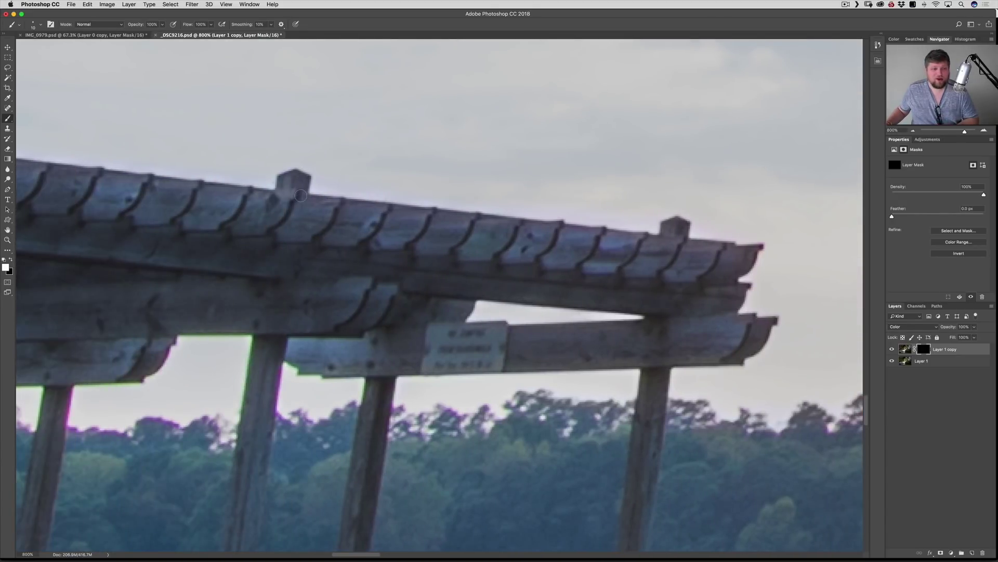
scroll(253, 248, "left", 5)
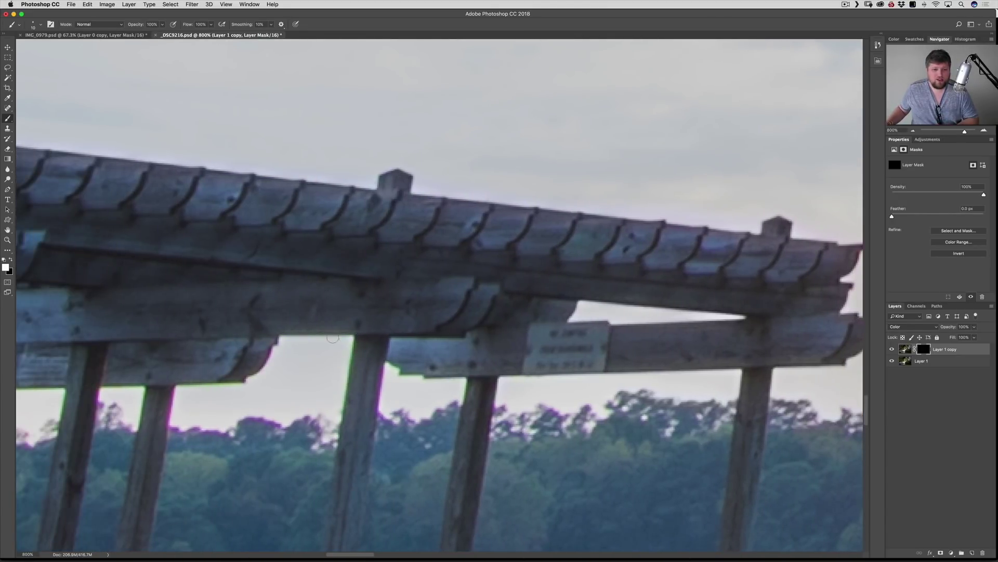
scroll(440, 295, "left", 3)
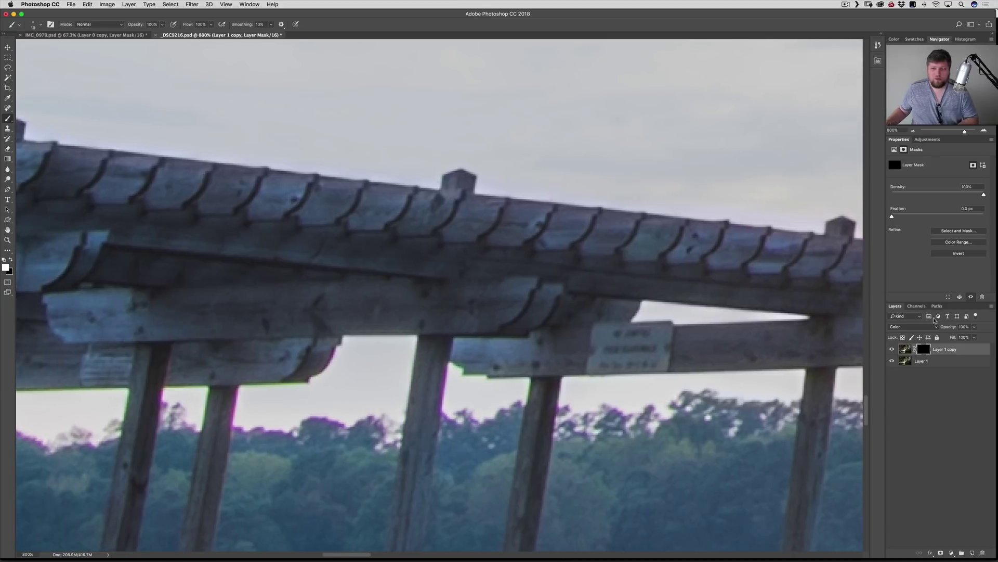
Toggle Layer 1 copy's visibility to compare before and after, then zoom out slightly
left_click(891, 350)
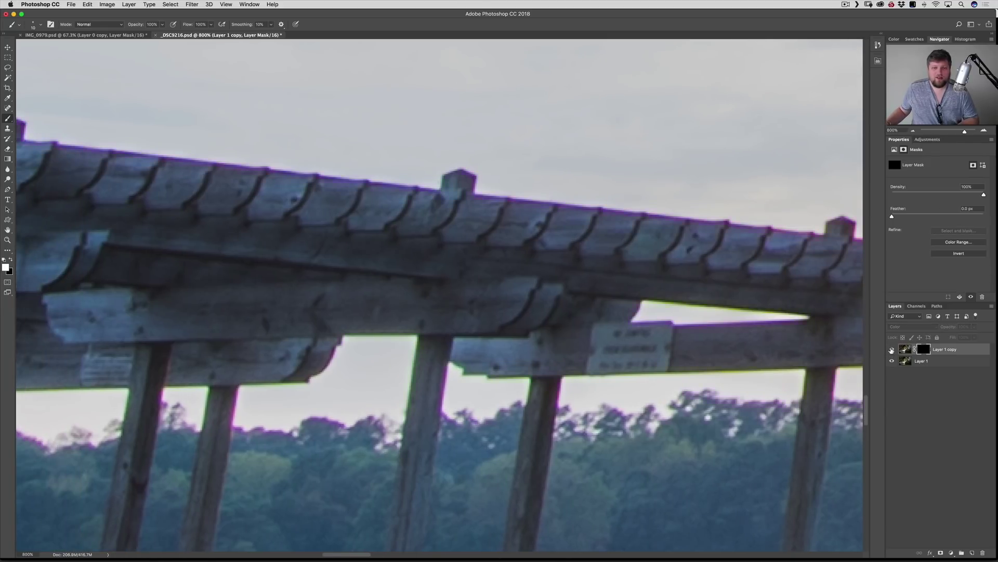
left_click(892, 350)
left_click(891, 350)
left_click(892, 350)
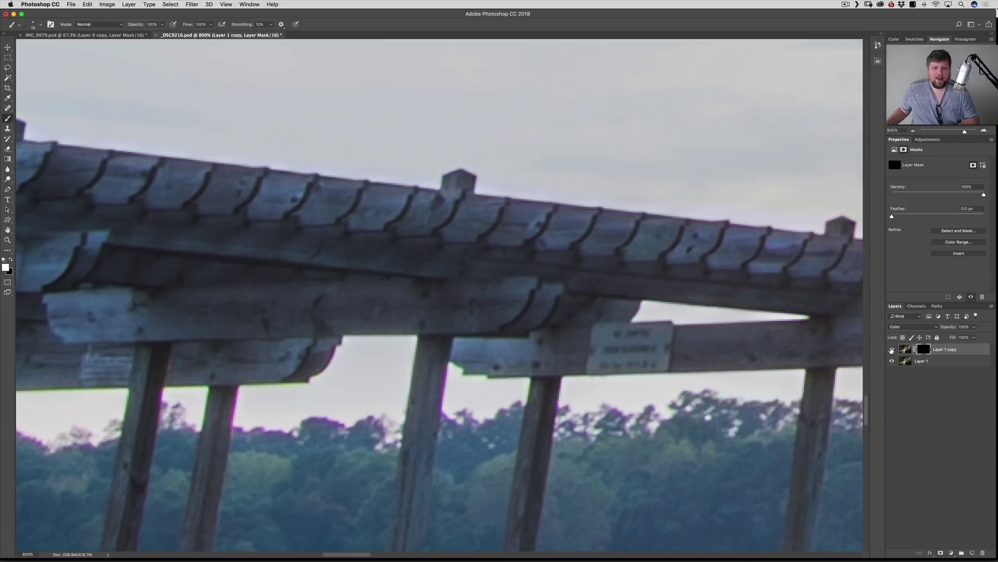
key("ctrl+minus")
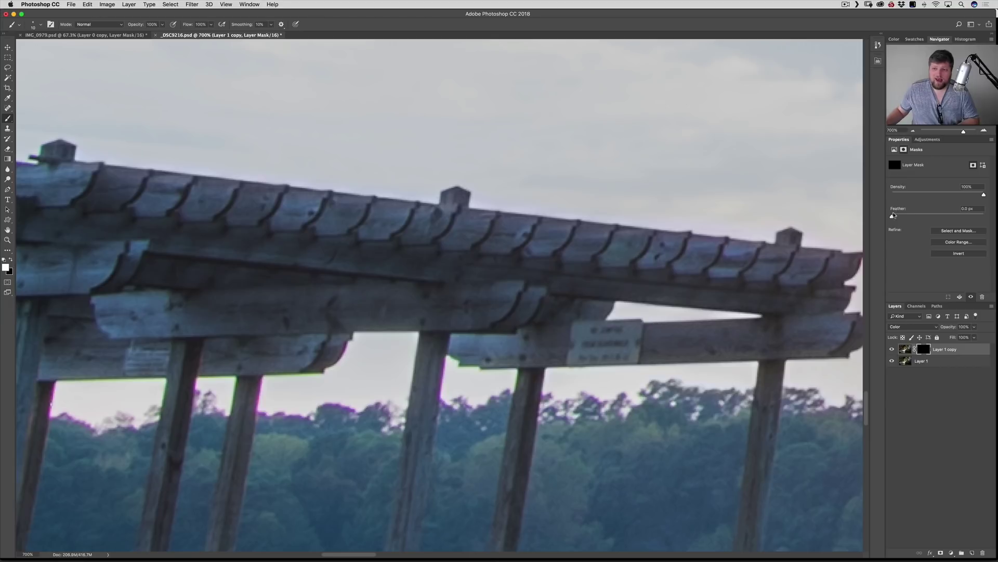
Feather the mask slightly and try a lower opacity on Layer 1 copy
left_click_drag(893, 215, 911, 217)
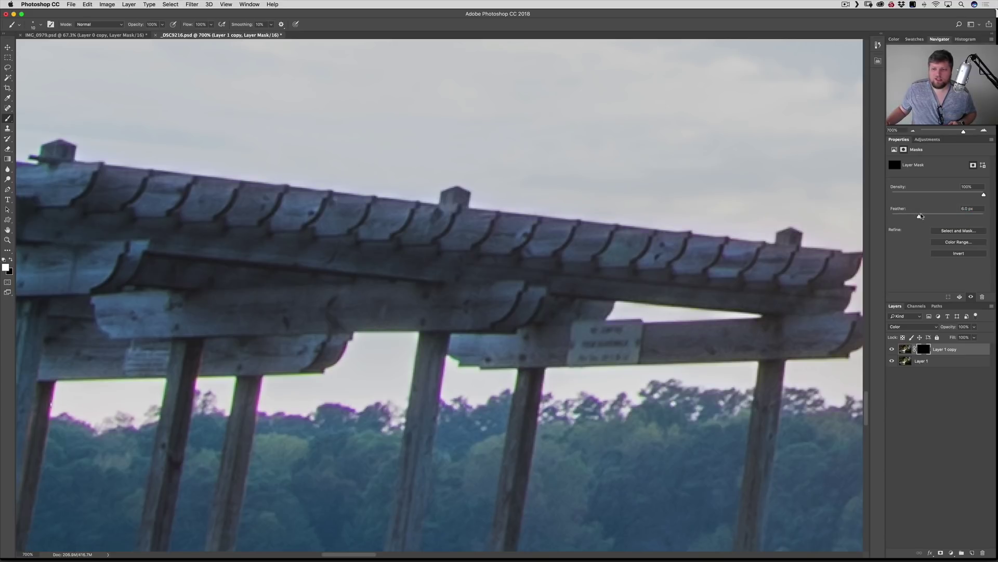
left_click(905, 349)
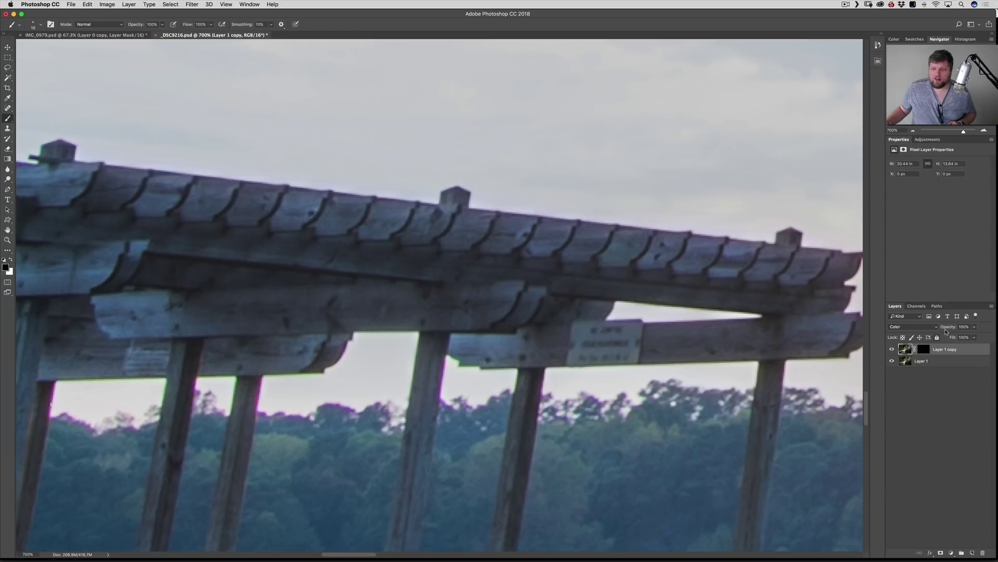
left_click_drag(946, 330, 949, 328)
key("Return")
Restore the layer to 100% opacity and settle the mask feather at about 8.1 px
left_click(924, 349)
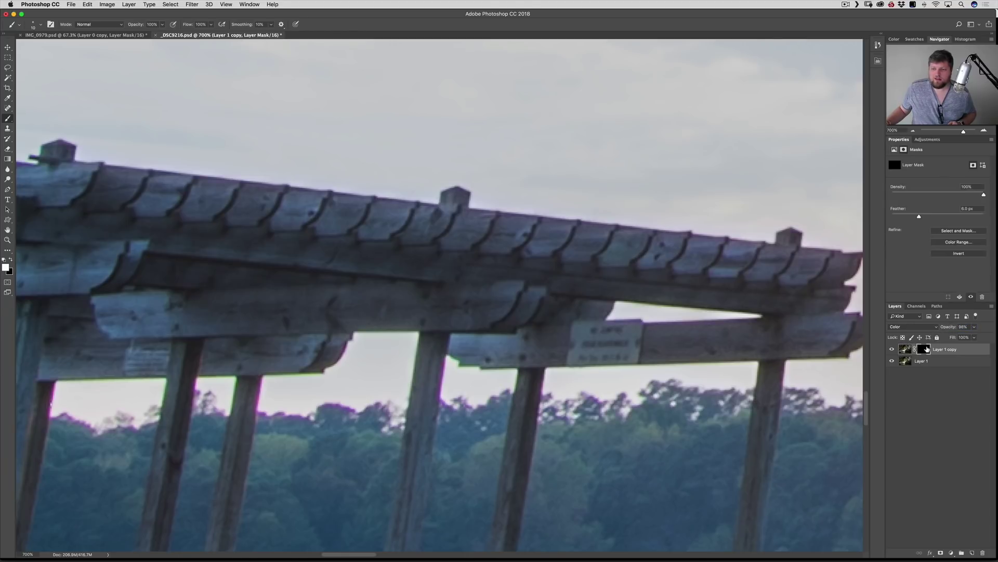
mouse_move(918, 212)
left_mouse_down()
mouse_move(931, 217)
mouse_move(922, 217)
left_mouse_up()
left_click(905, 349)
left_click_drag(945, 326, 947, 326)
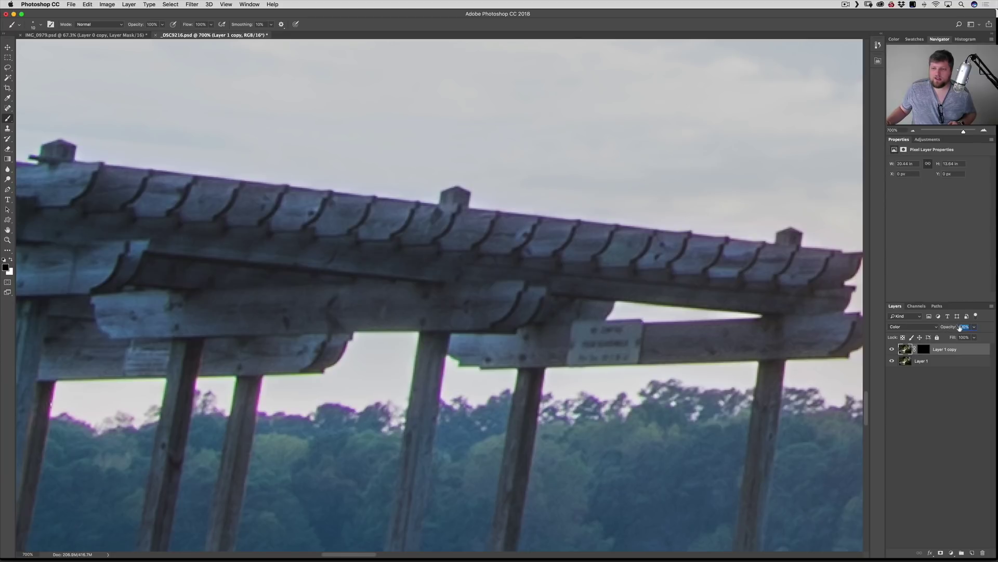
left_click(923, 349)
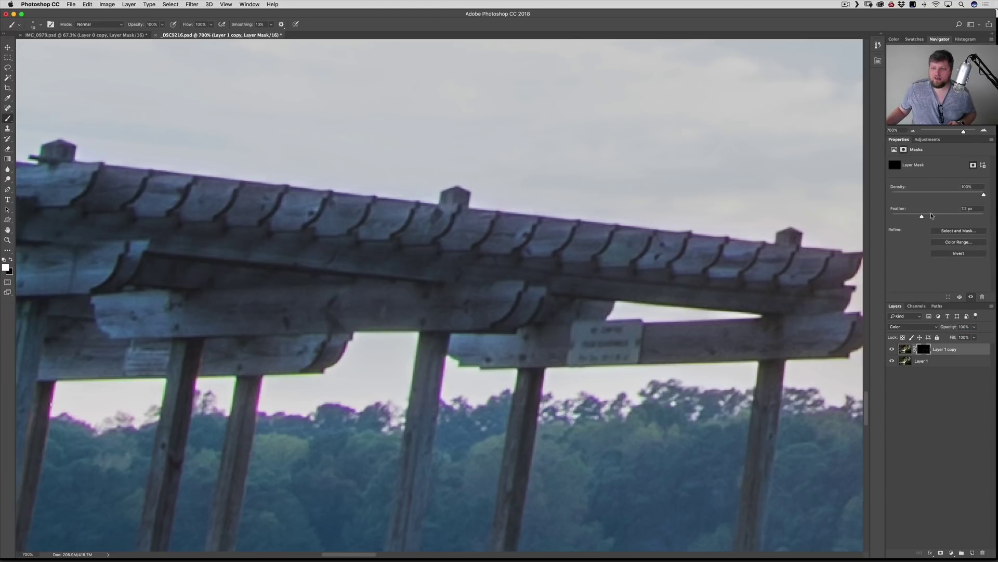
left_click_drag(923, 219, 925, 219)
key("super+minus")
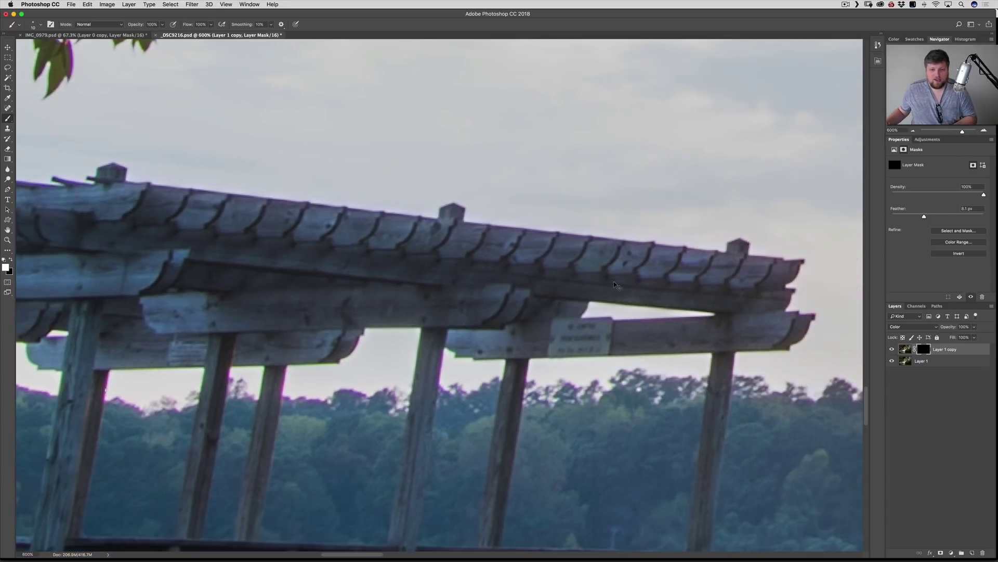
key("super+minus")
key("super+minus")
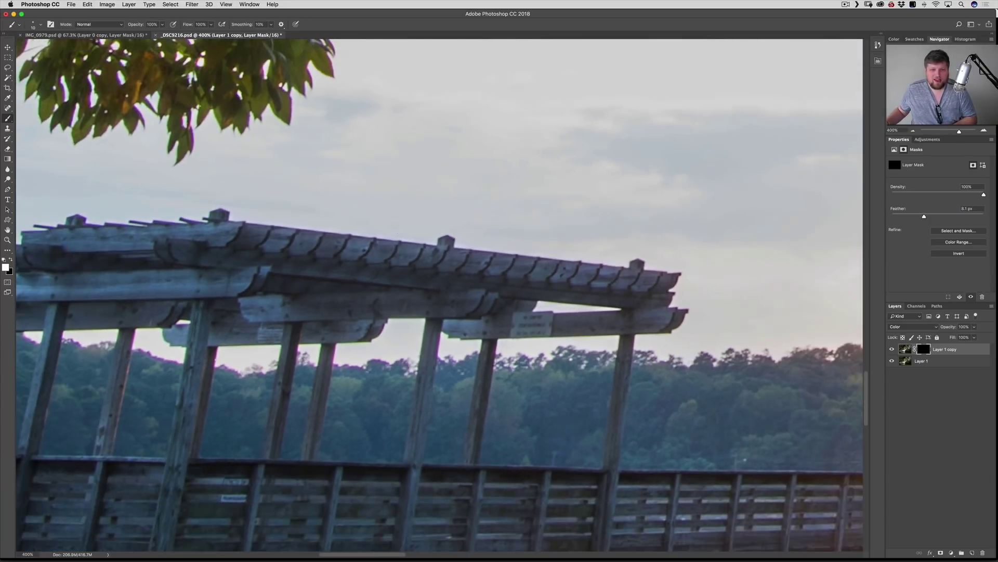
key("super+minus")
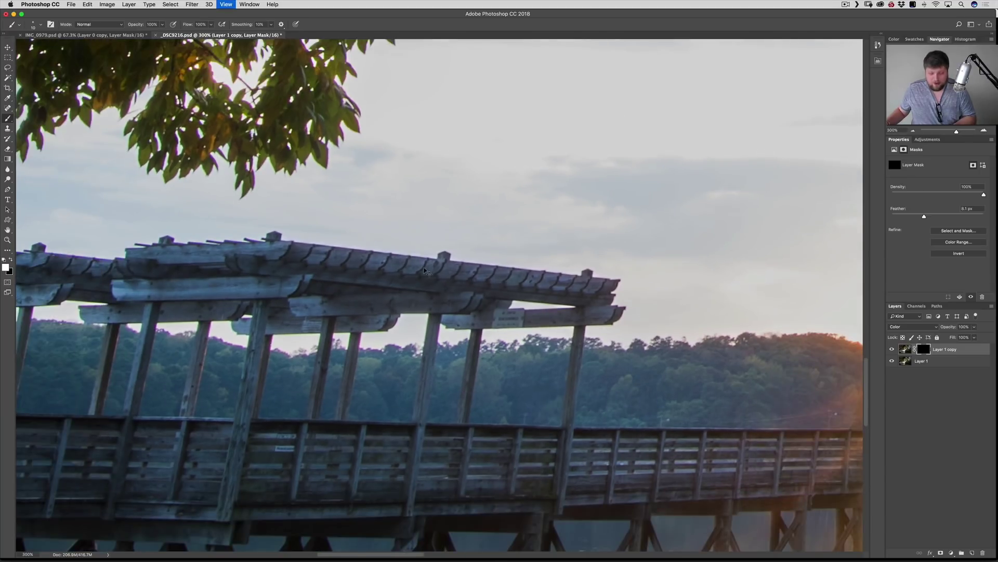
key("super+plus")
key("super+plus")
key("super+plus")
key("super+plus")
key("super+plus")
key("super+plus")
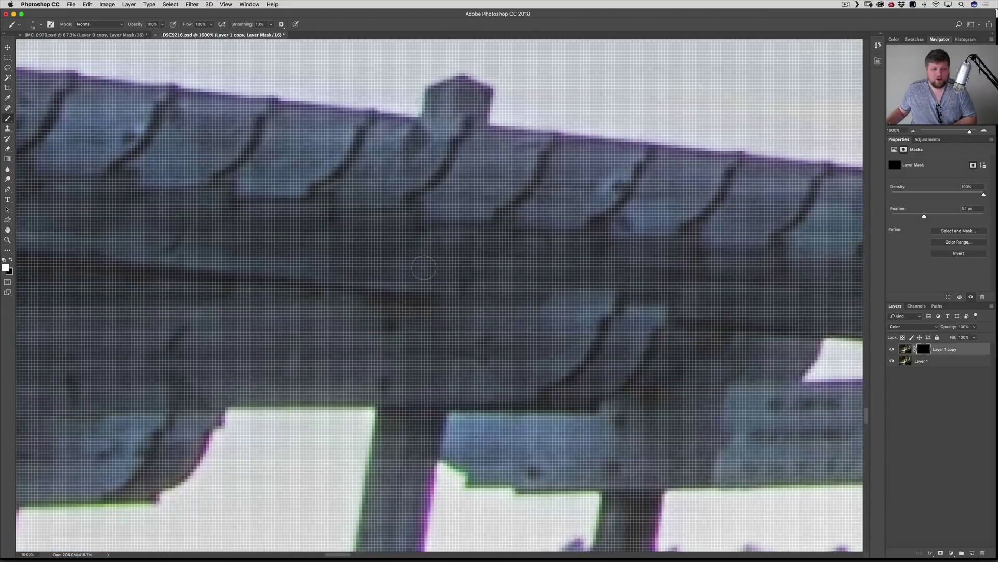
key("super+minus")
key("super+minus")
key("super+minus")
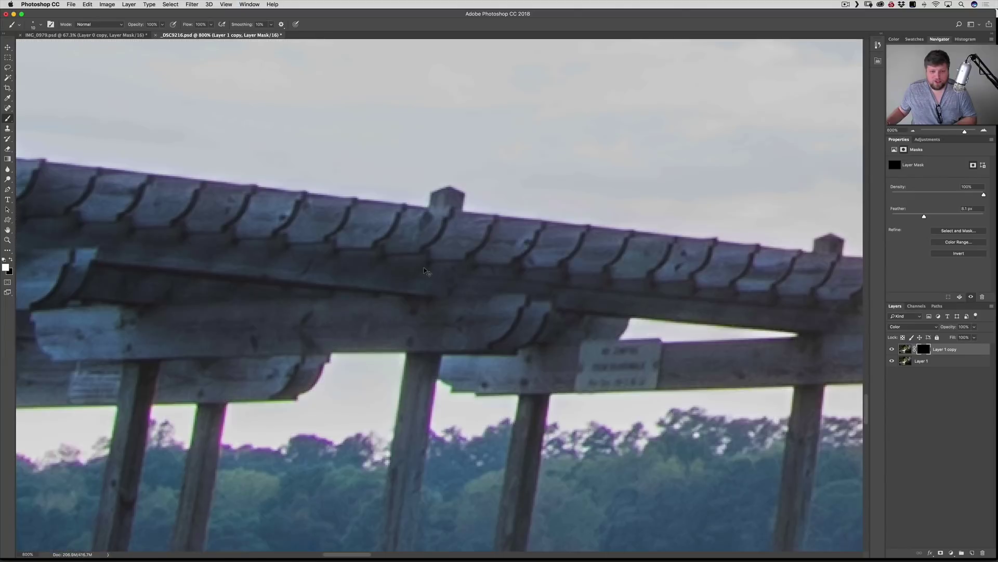
key("super+minus")
key("super+minus")
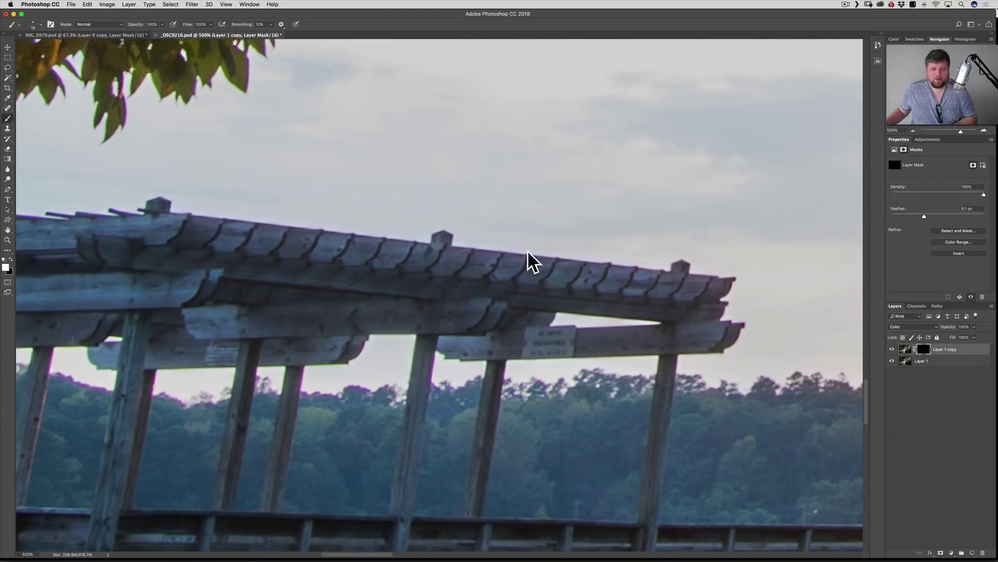
key("super+minus")
key("super+minus")
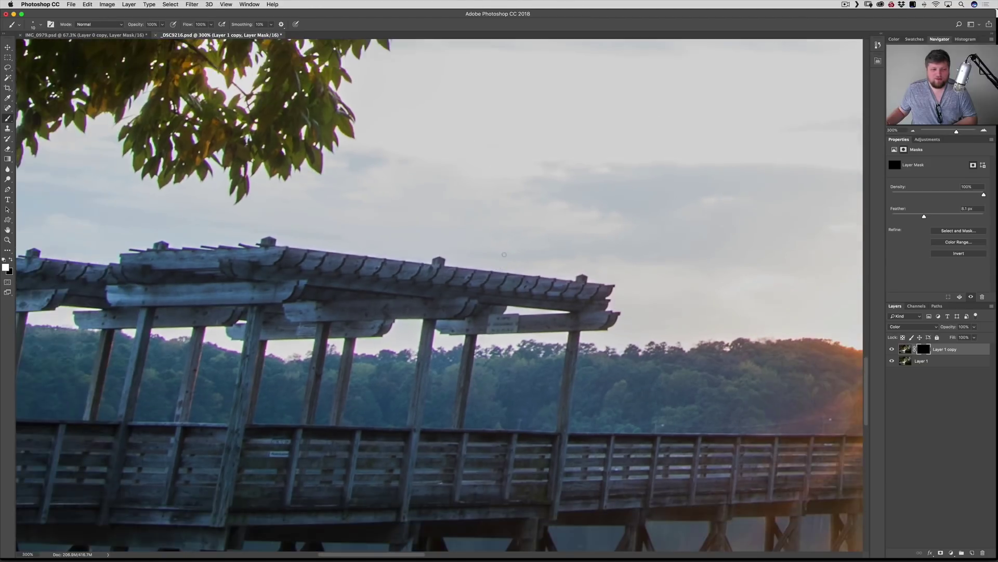
key("super+minus")
key("super+minus")
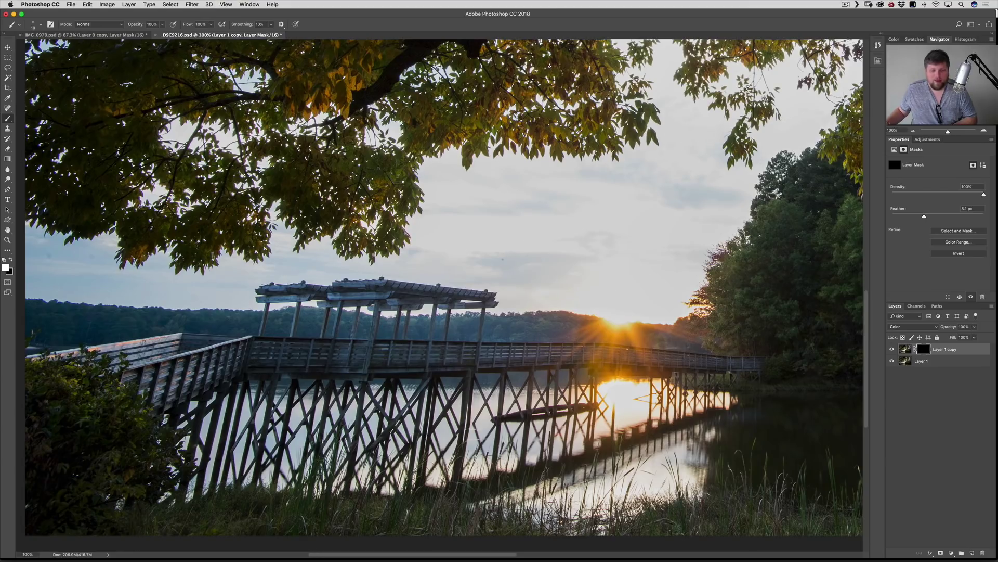